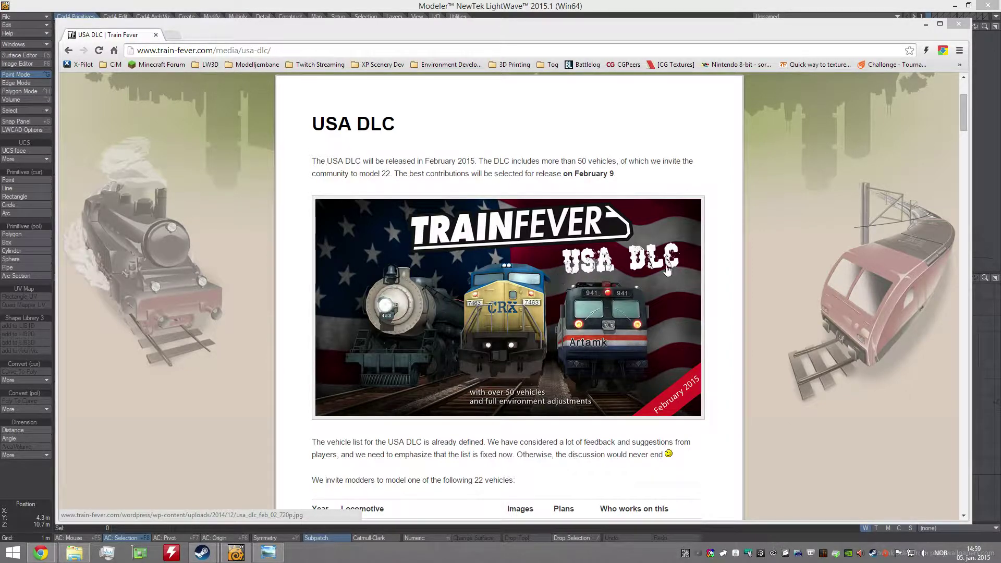
Look through the vehicle list on the USA DLC page and highlight the Pioneer Zephyr entry.
left_click(740, 252)
scroll(739, 252, "down", 3)
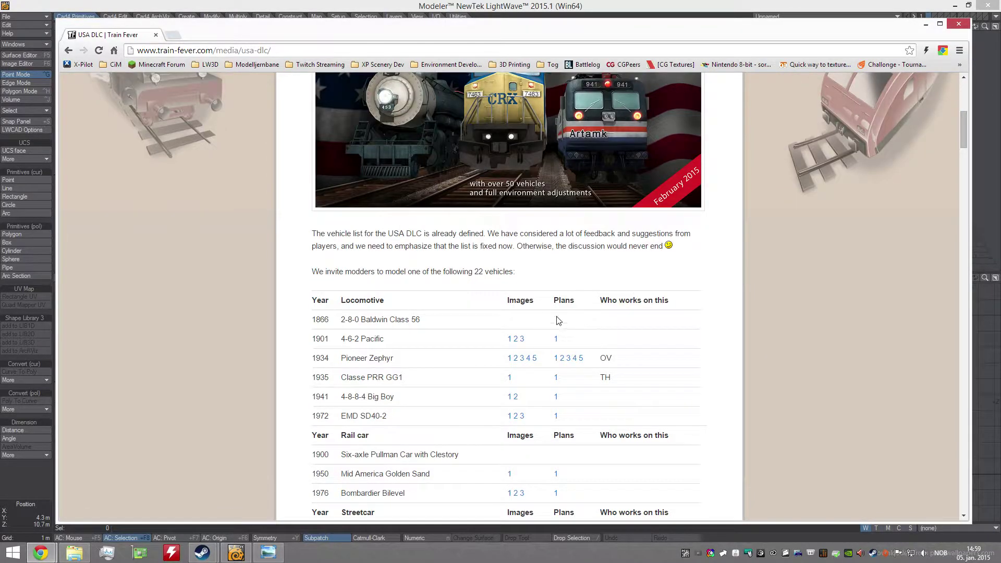
scroll(502, 288, "up", 2)
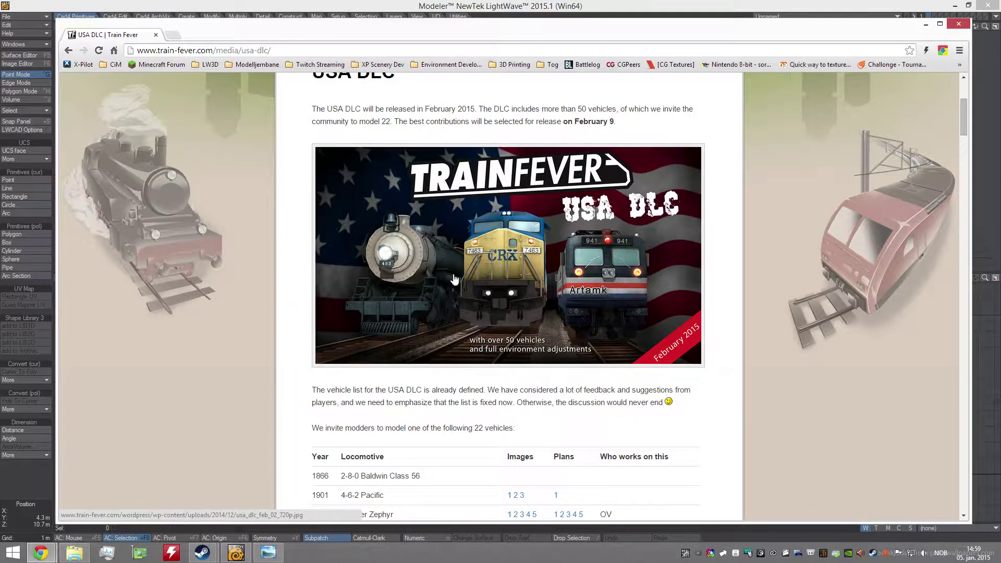
scroll(464, 309, "down", 2)
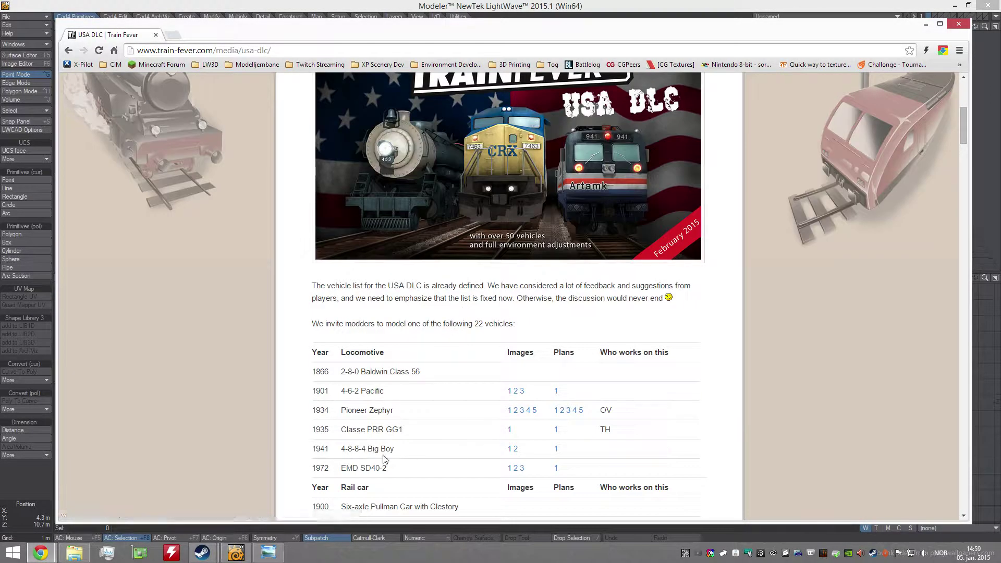
left_click_drag(396, 410, 339, 411)
Switch to Windows Photo Viewer and examine the full-length and front-angle reference photos of the Pioneer Zephyr.
left_click(268, 552)
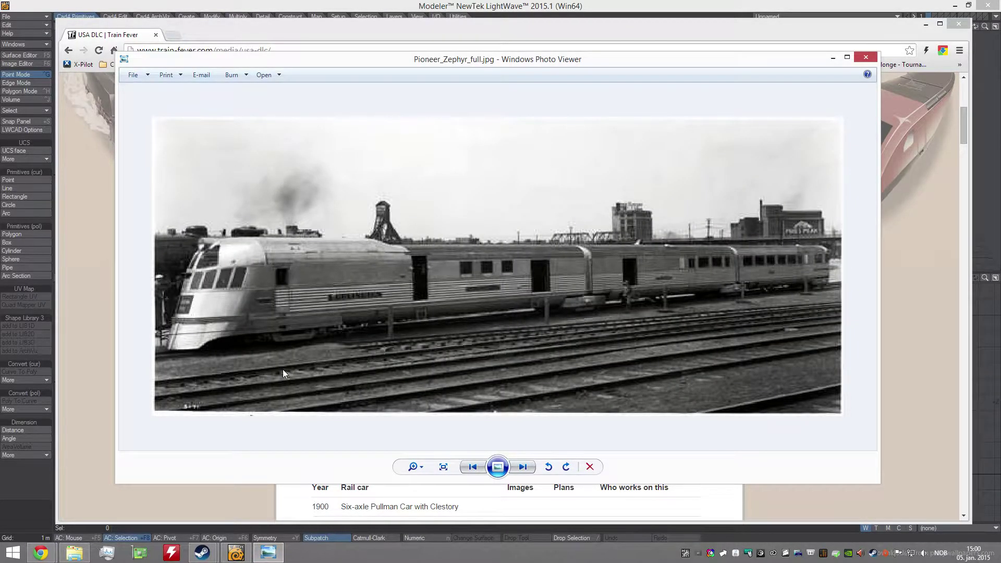
scroll(213, 327, "up", 3)
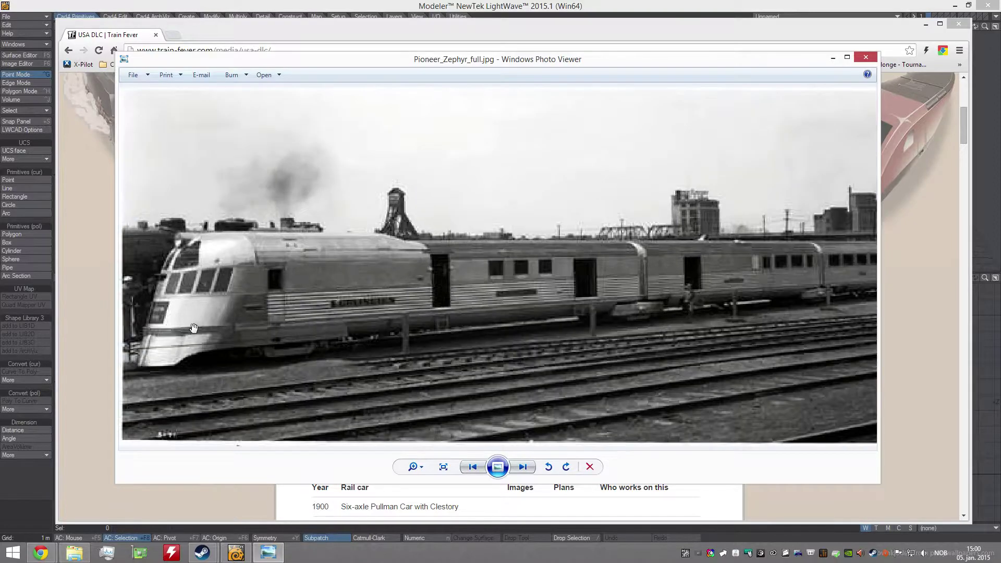
key("Right")
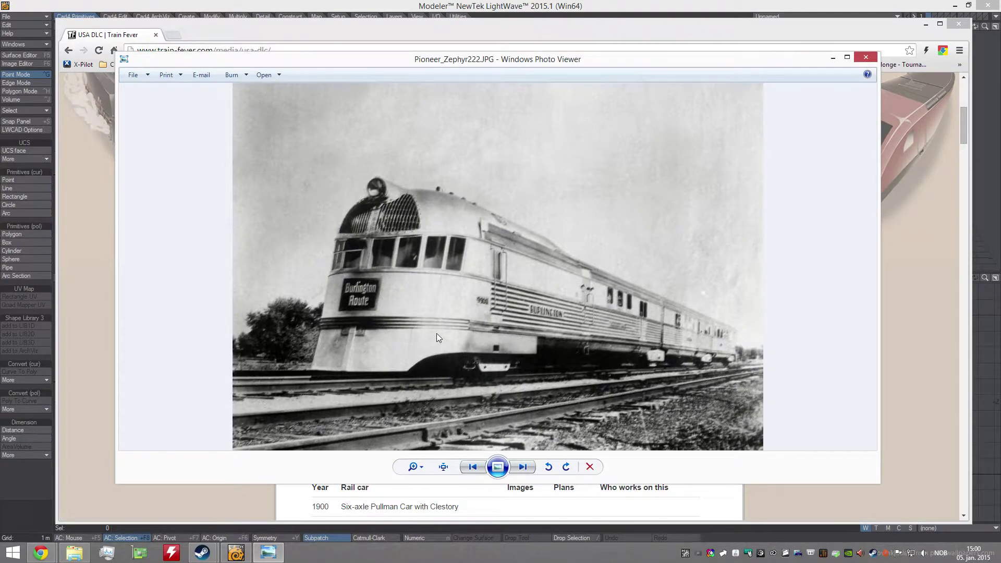
Switch to LightWave Modeler and frame the blueprint's front elevation of the locomotive in the Right view.
left_click(461, 13)
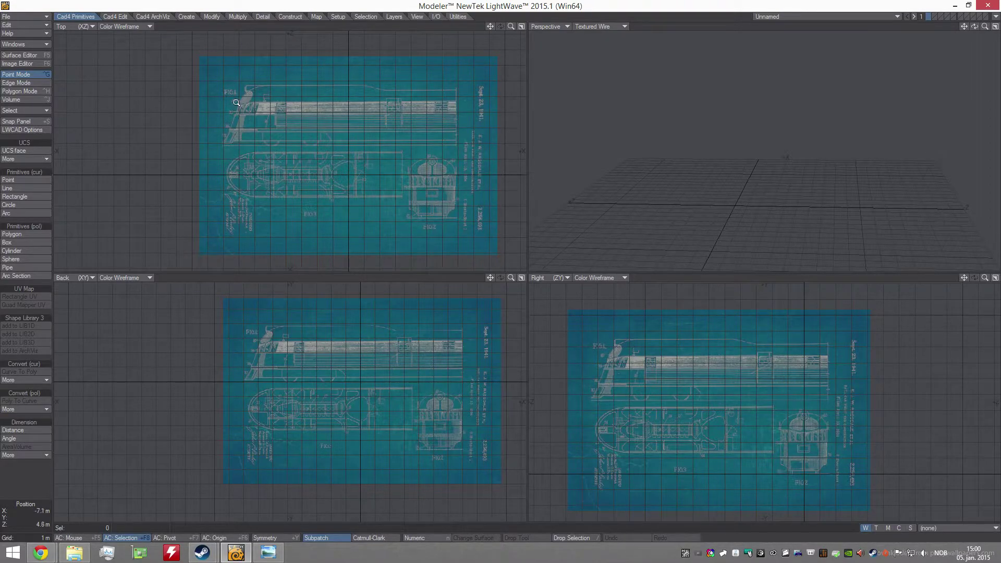
scroll(236, 103, "up", 5)
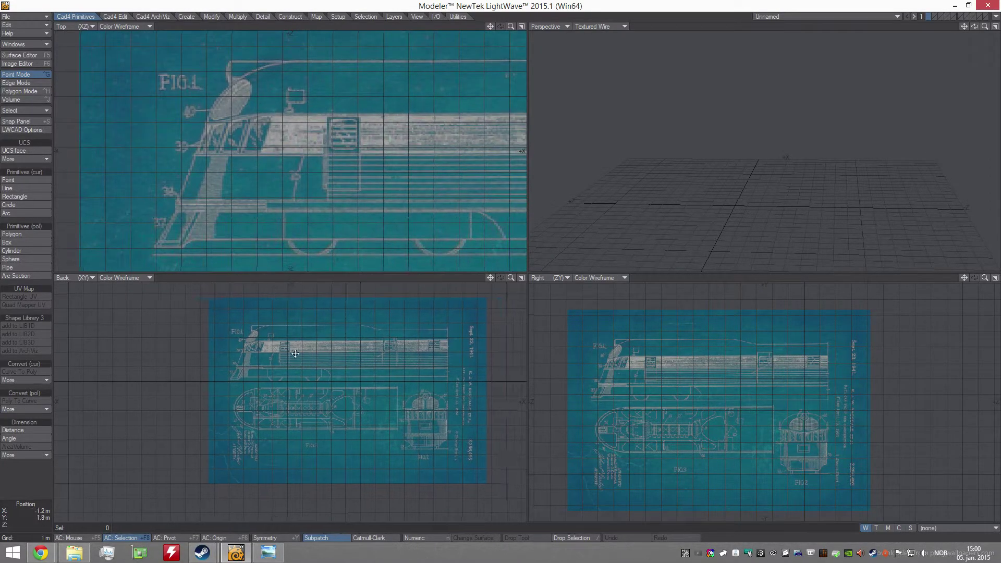
scroll(295, 353, "up", 5)
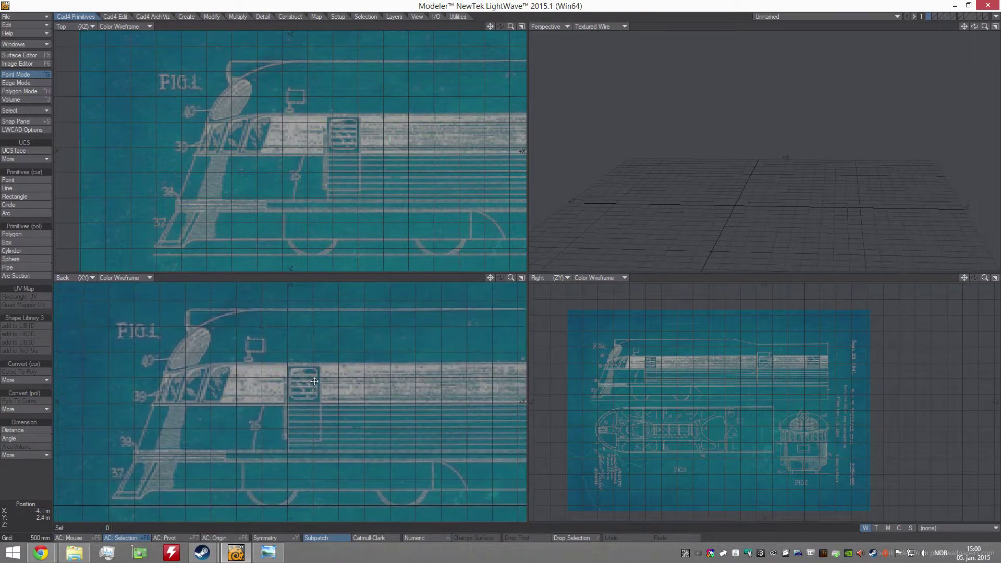
scroll(608, 358, "up", 5)
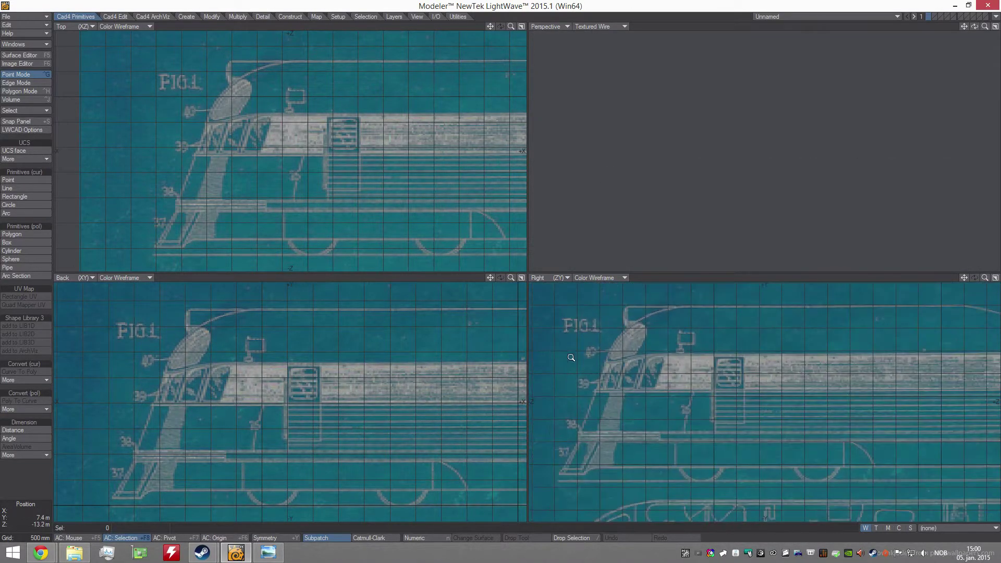
left_click_drag(689, 378, 725, 367, "ctrl+alt")
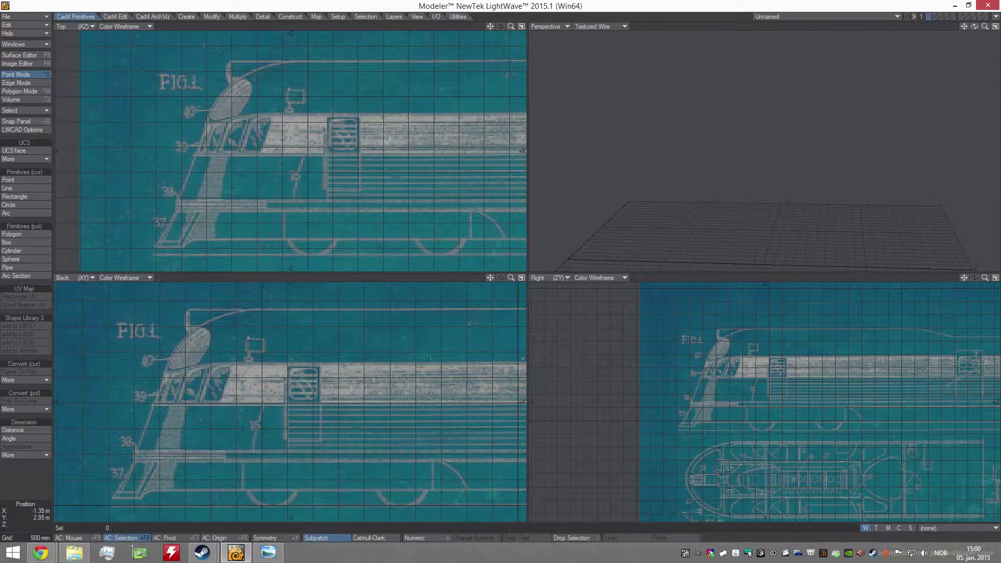
scroll(852, 365, "down", 5)
left_click_drag(863, 379, 696, 354, "alt")
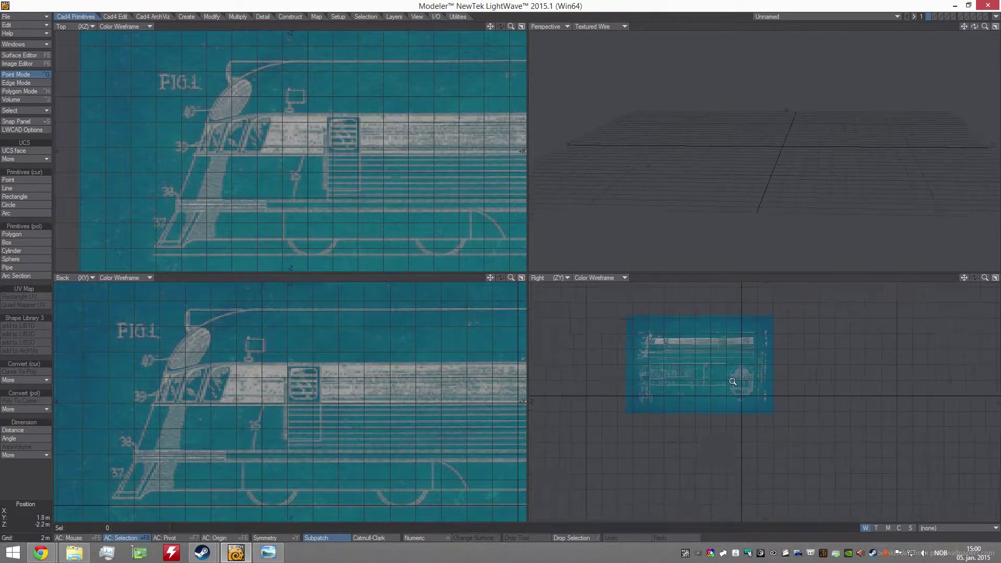
scroll(712, 381, "up", 6)
left_click_drag(834, 366, 691, 377, "alt")
scroll(691, 376, "up", 2)
Frame the nose of the blueprint's side elevation in the Back view.
scroll(423, 437, "down", 7)
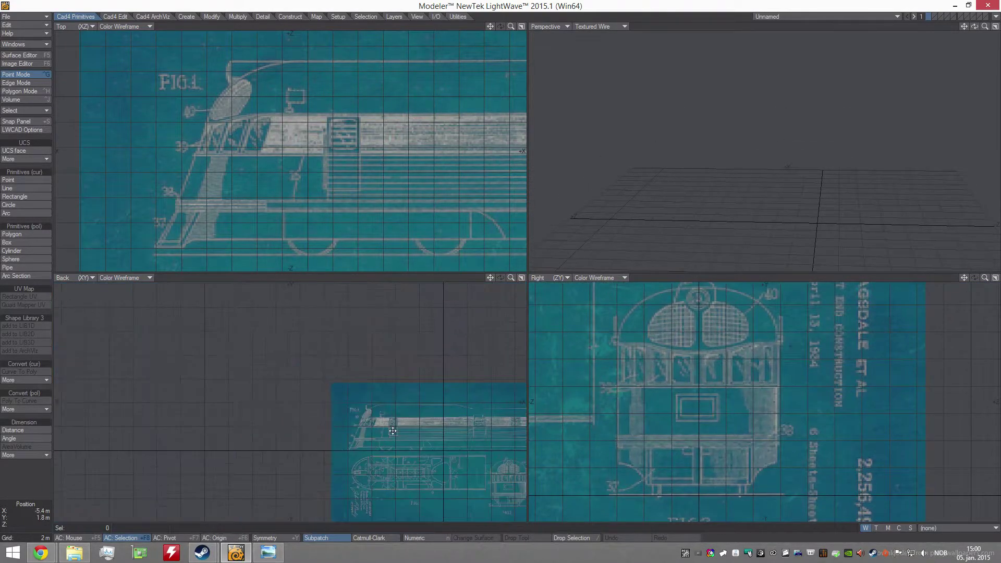
left_click_drag(451, 474, 300, 400, "alt")
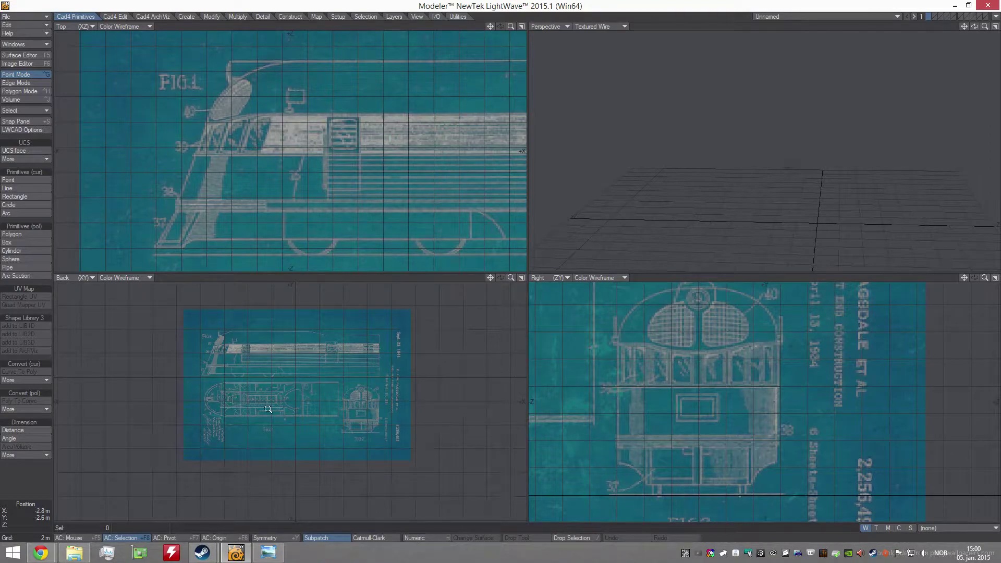
scroll(302, 355, "up", 4)
left_click_drag(302, 355, 305, 416, "alt")
Frame the blueprint's plan drawing of the locomotive in the Top view.
scroll(279, 125, "down", 8)
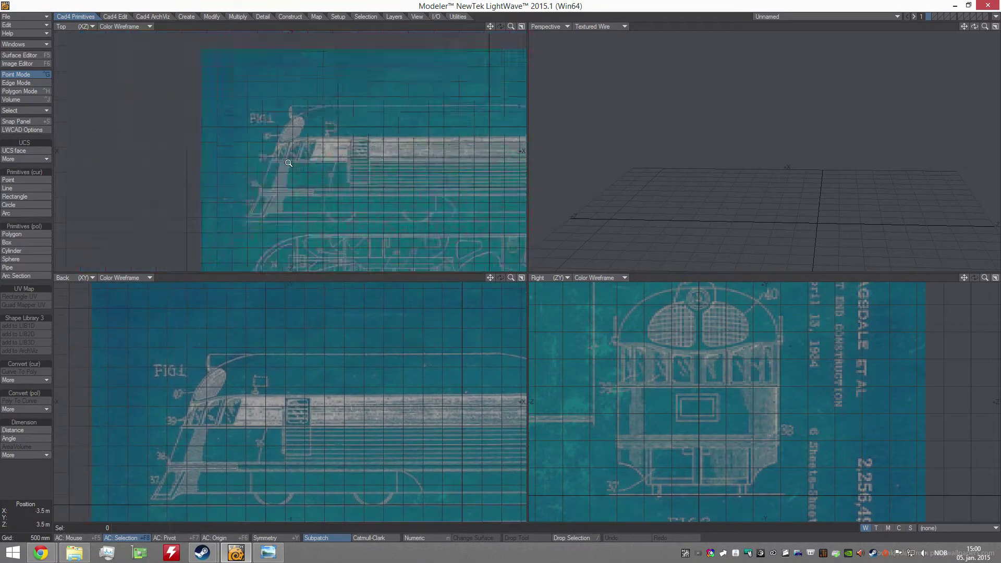
scroll(300, 178, "up", 6)
left_click_drag(404, 161, 369, 167, "alt")
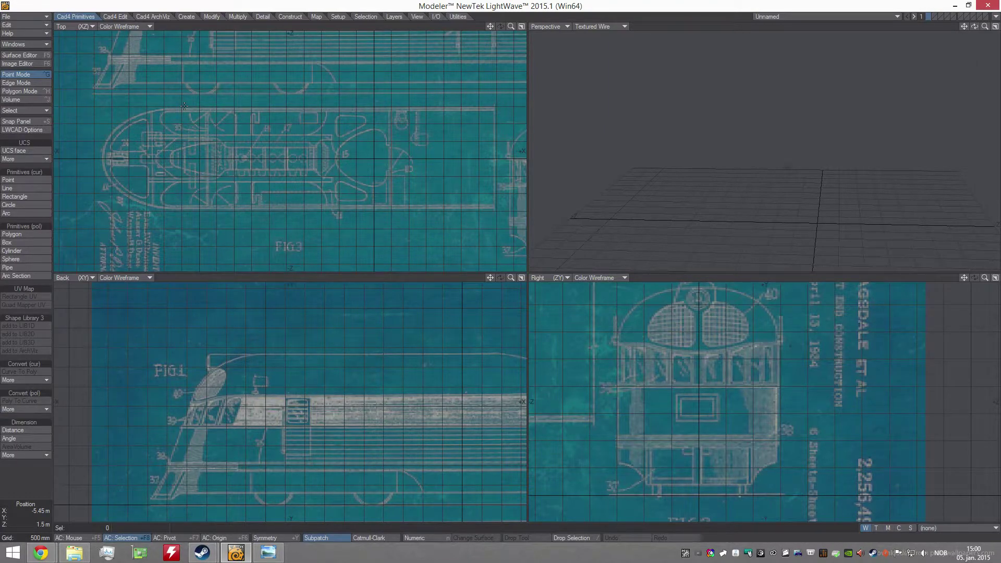
left_click_drag(152, 141, 215, 151, "alt")
left_click_drag(139, 136, 131, 159, "alt")
left_click_drag(174, 191, 166, 183, "alt")
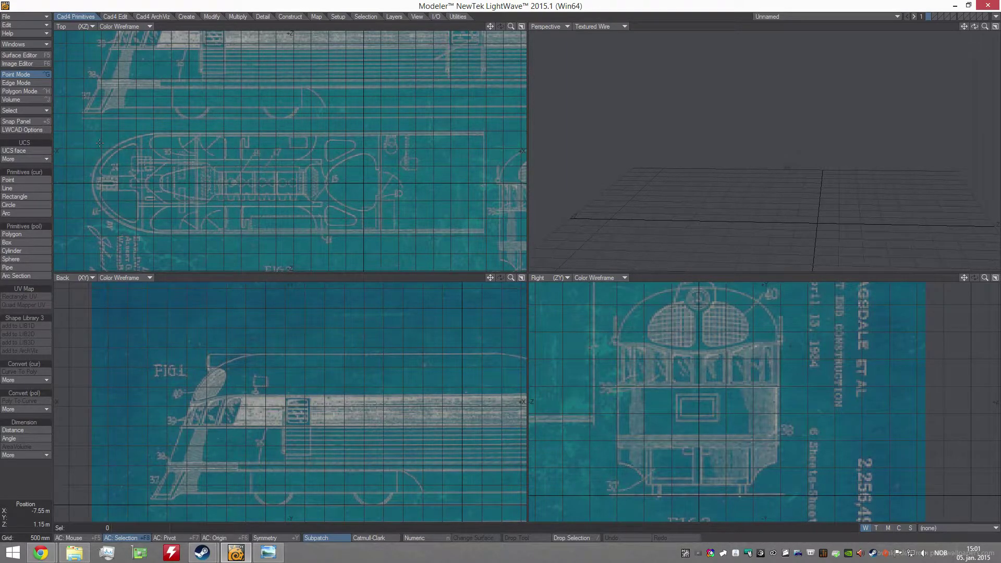
Start a Line tool curve up the nose in the Back view, with points at about X -7.48, Y 1.08 m and X -7, Y 2.88 m.
right_click(170, 127)
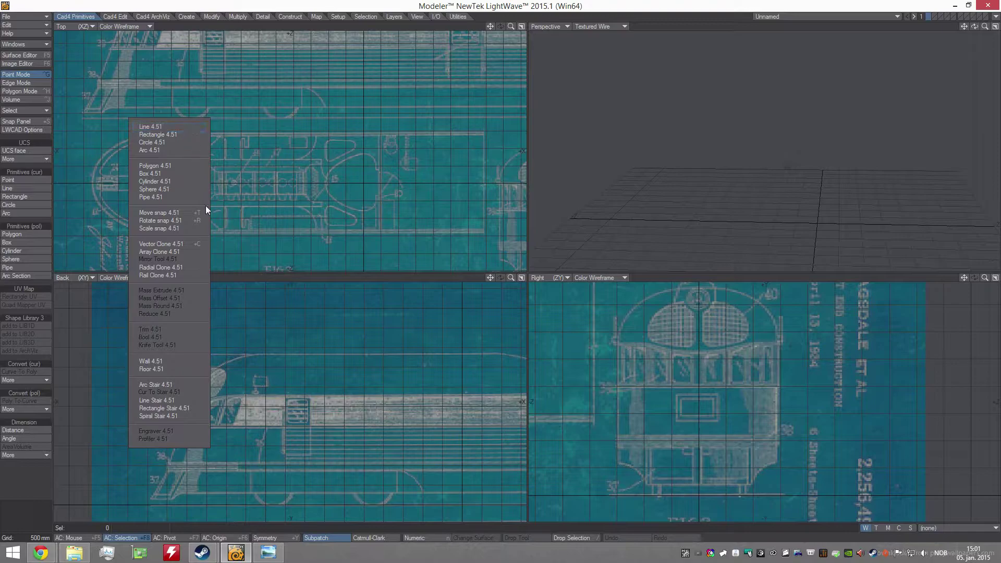
left_click(170, 129)
key("n")
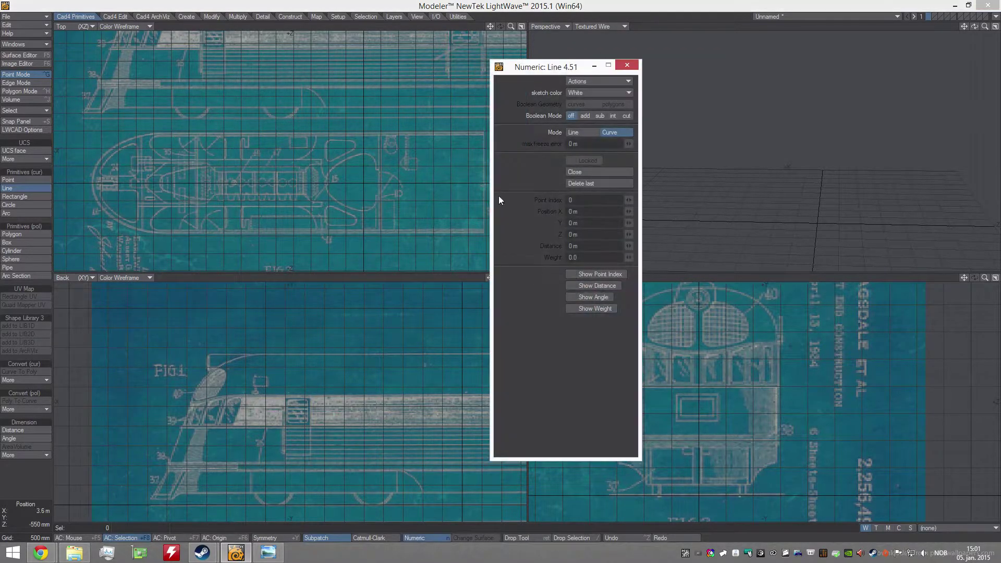
left_click_drag(562, 71, 502, 71)
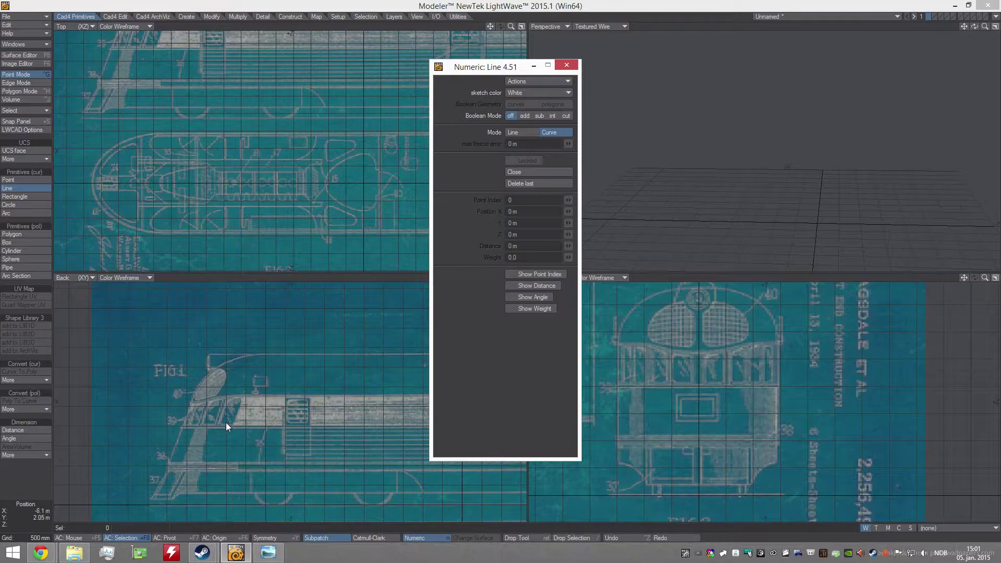
scroll(155, 488, "up", 2)
left_click_drag(186, 476, 183, 457, "alt")
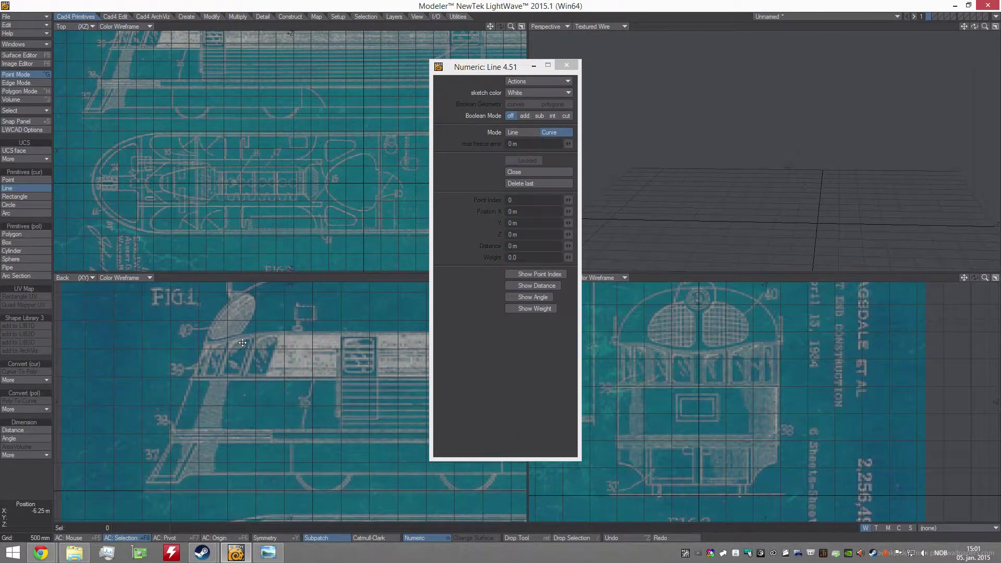
scroll(242, 343, "up", 3)
left_click(140, 461)
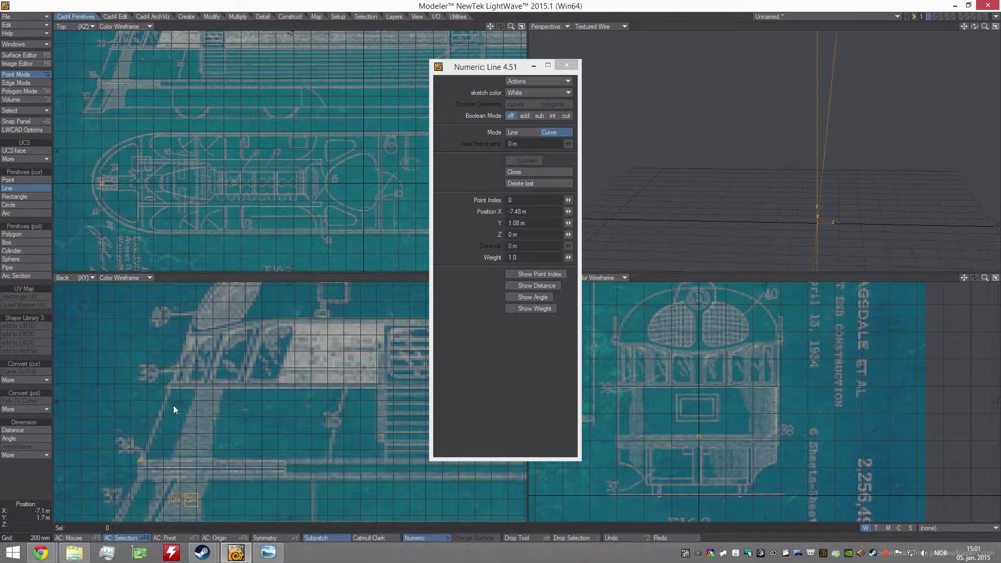
left_click_drag(176, 392, 131, 457, "alt")
left_click_drag(151, 379, 156, 381)
Turn off angle snap in the snap settings.
key("shift+s")
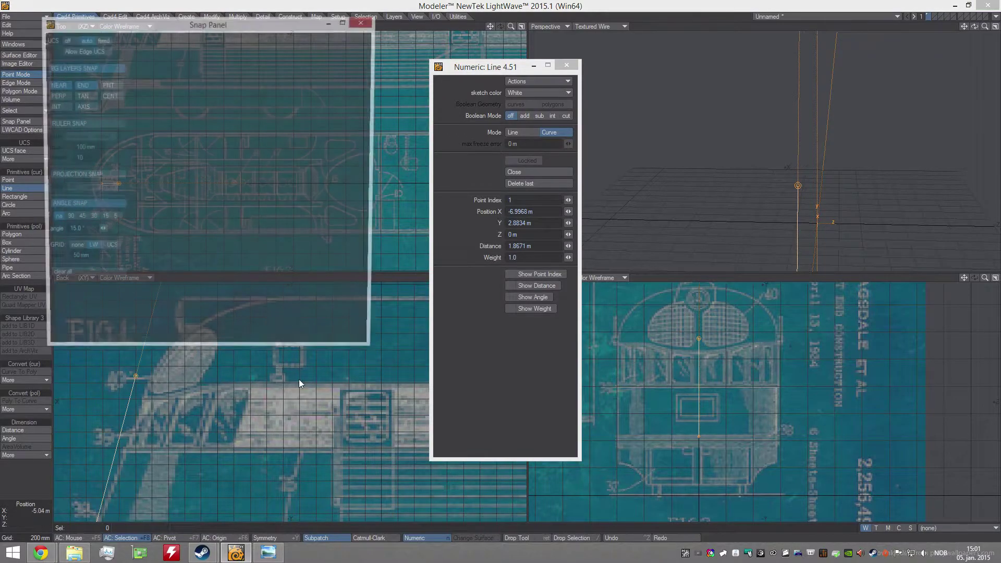
left_click_drag(375, 199, 164, 199)
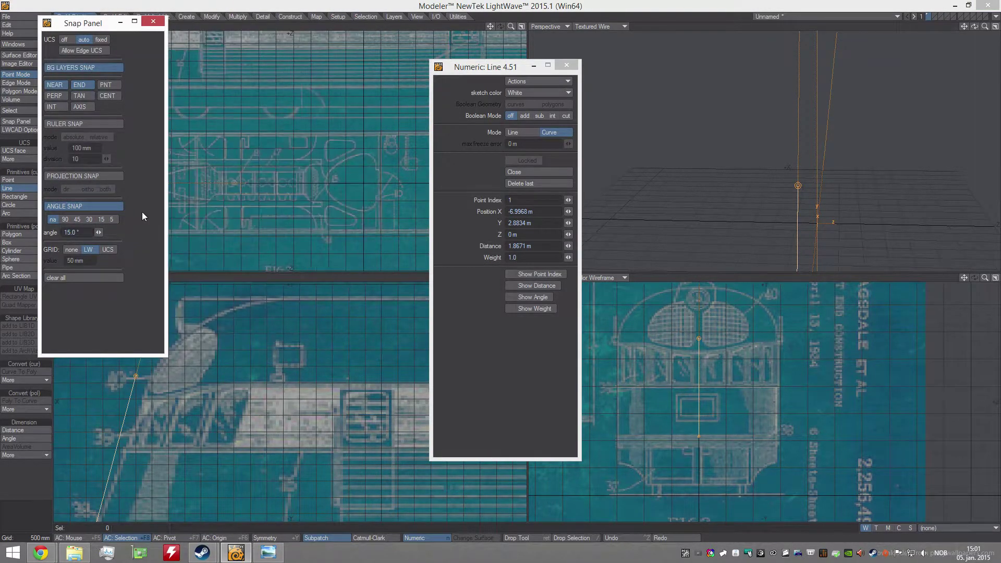
left_click_drag(93, 29, 398, 144)
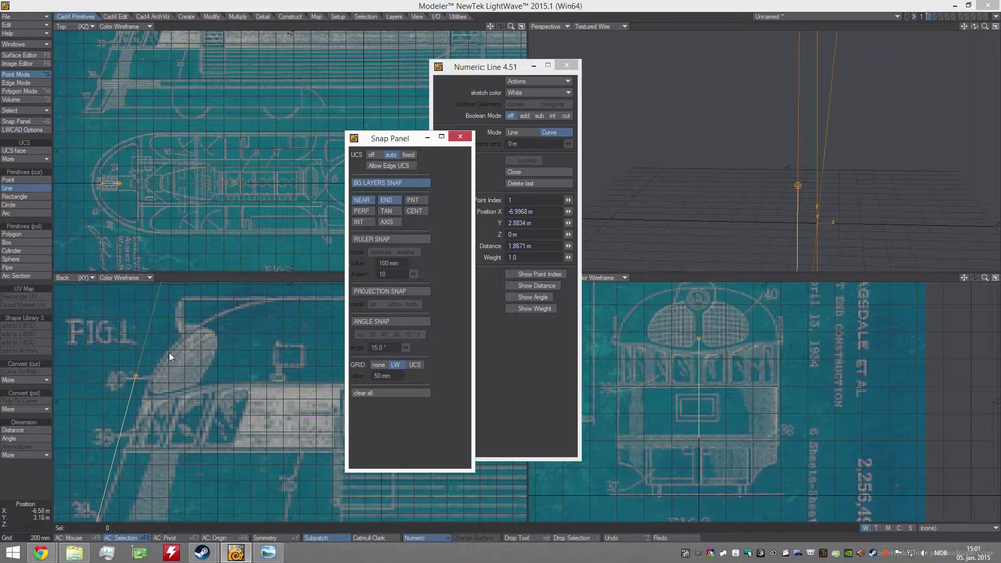
Continue the curve over the nose and along the roofline, ending at about X -4.12 m, Y 3.82 m.
left_click_drag(138, 377, 150, 378)
left_click_drag(204, 316, 211, 314)
left_click_drag(294, 298, 286, 298)
left_click_drag(378, 302, 334, 303, "alt")
left_click(328, 299)
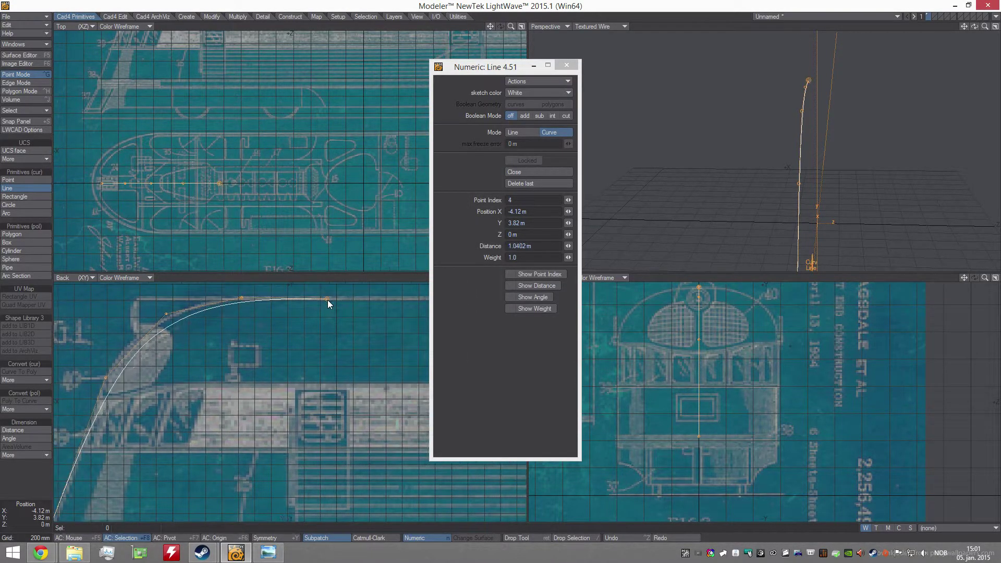
Fit the curve's intermediate points to the blueprint at about X -5.42, Y 3.86 m; X -6.24, Y 3.64 m; and X -6.88, Y 2.92 m.
left_click_drag(180, 333, 254, 324, "alt")
scroll(260, 316, "down", 2)
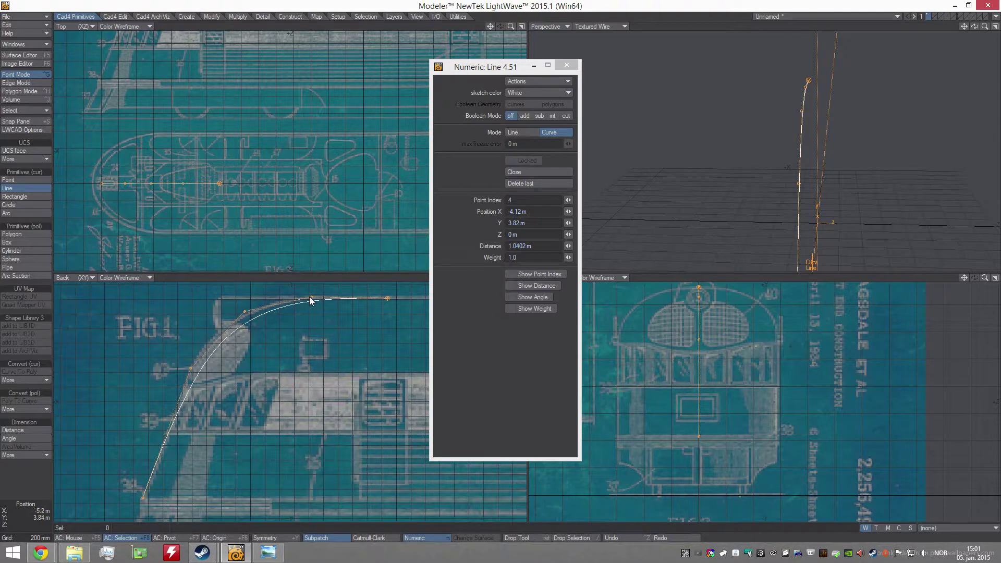
left_click_drag(311, 300, 294, 298)
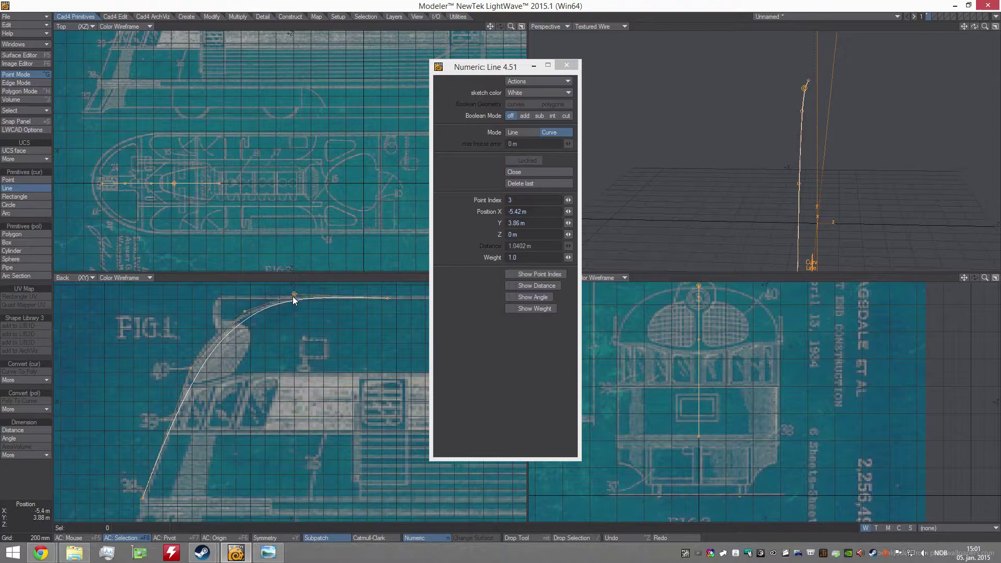
left_click_drag(245, 312, 234, 313)
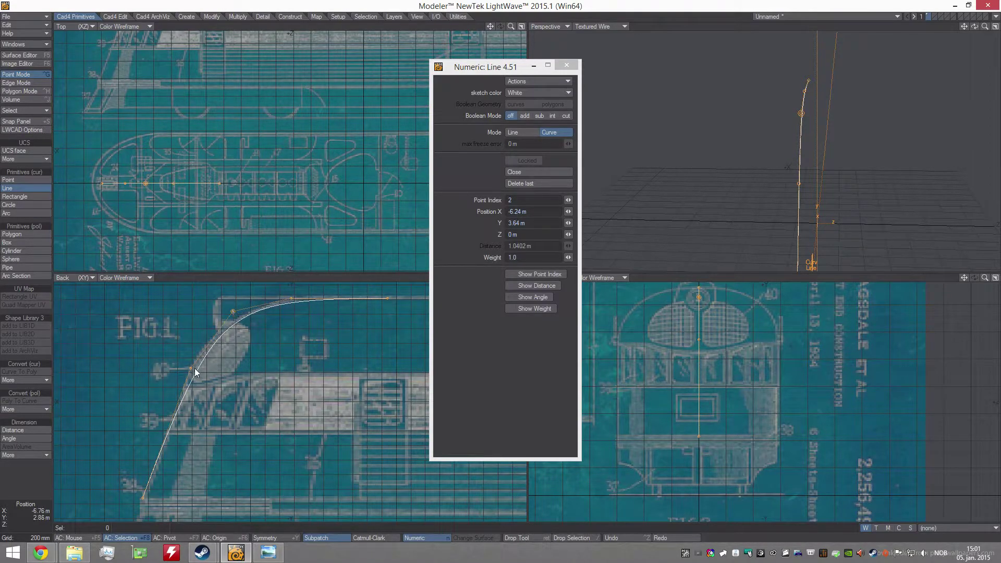
left_click_drag(195, 368, 188, 367)
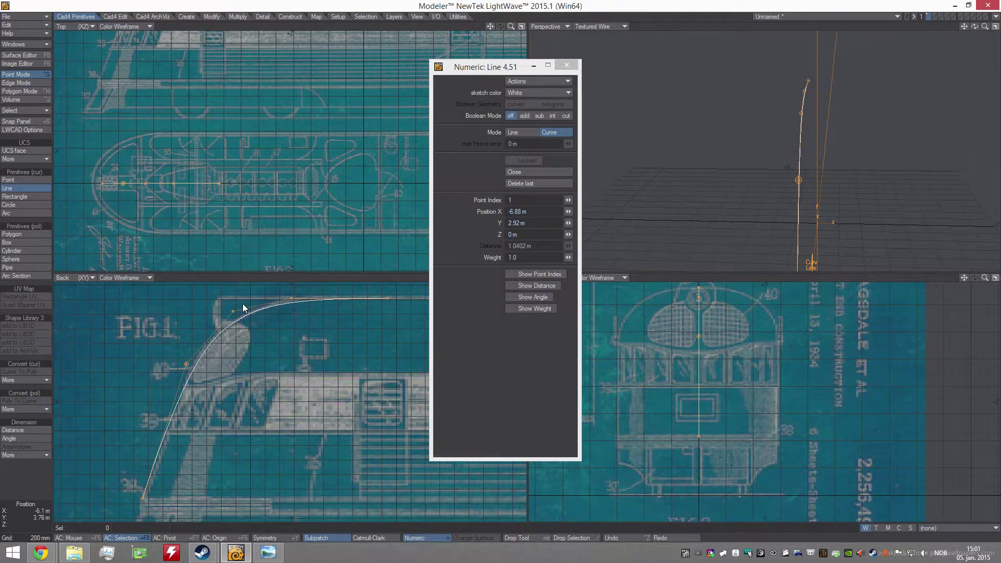
Refine the upper curve points to X -6.32, Y 3.6 m; X -5.52, Y 3.86 m; and X -4.18, Y 3.84 m, and commit the curve.
left_click_drag(243, 307, 225, 316)
left_click_drag(290, 298, 285, 295)
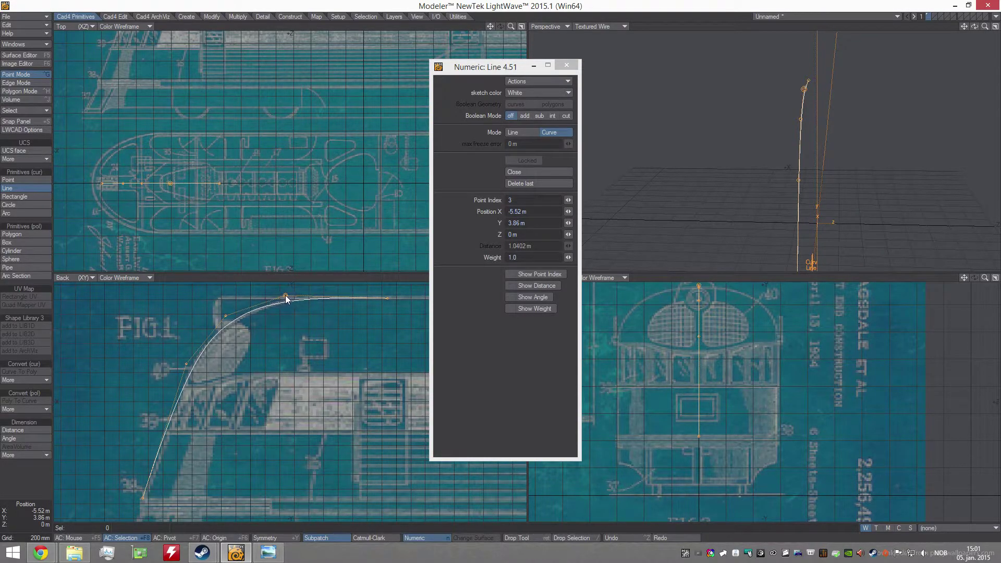
left_click_drag(389, 299, 383, 297)
left_click(225, 315)
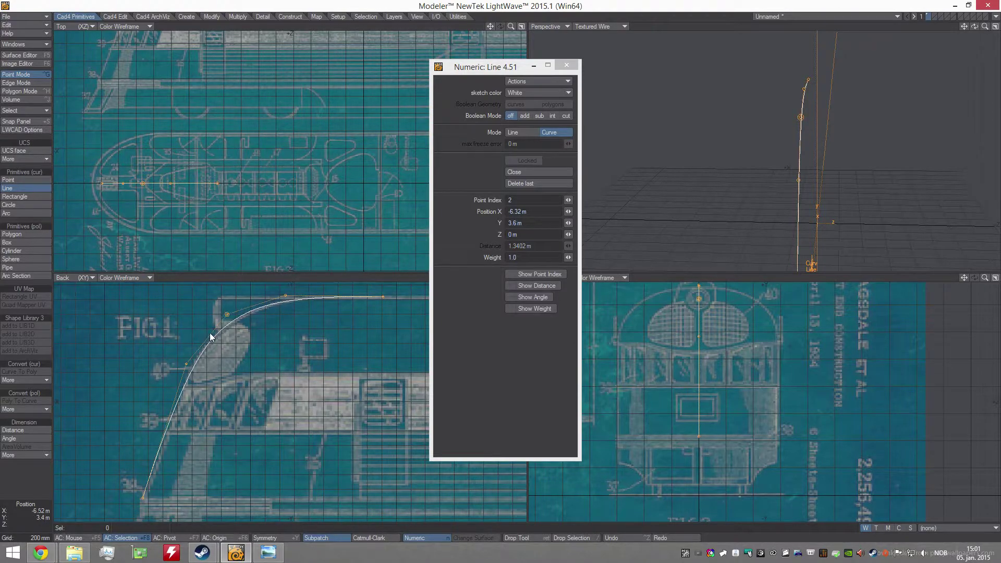
key("Return")
Draw a straight line from the nose curve's rear end along the roof to about X 1.1 m, Y 3.85 m.
scroll(346, 301, "down", 2)
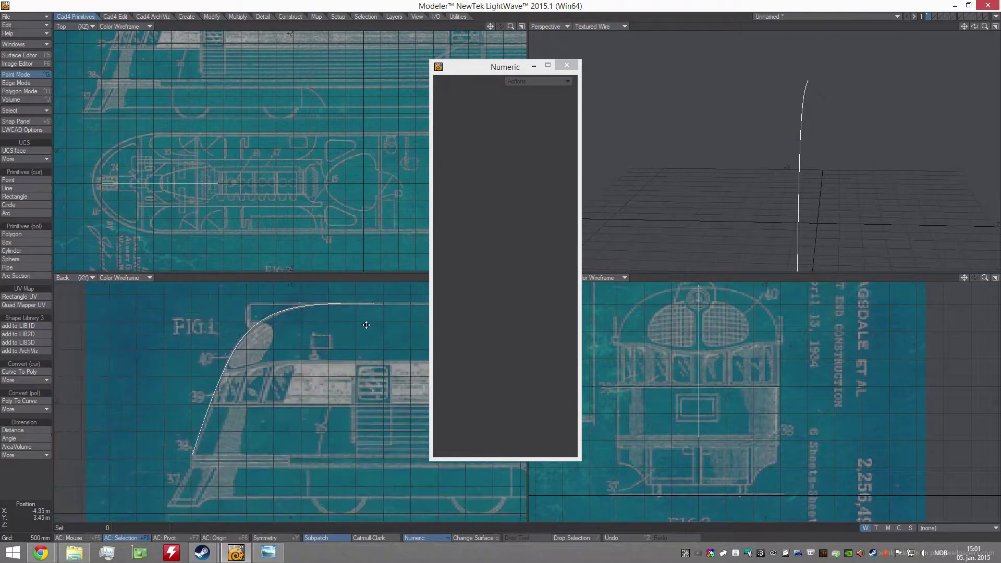
left_click_drag(341, 329, 290, 319, "alt")
scroll(339, 332, "down", 1)
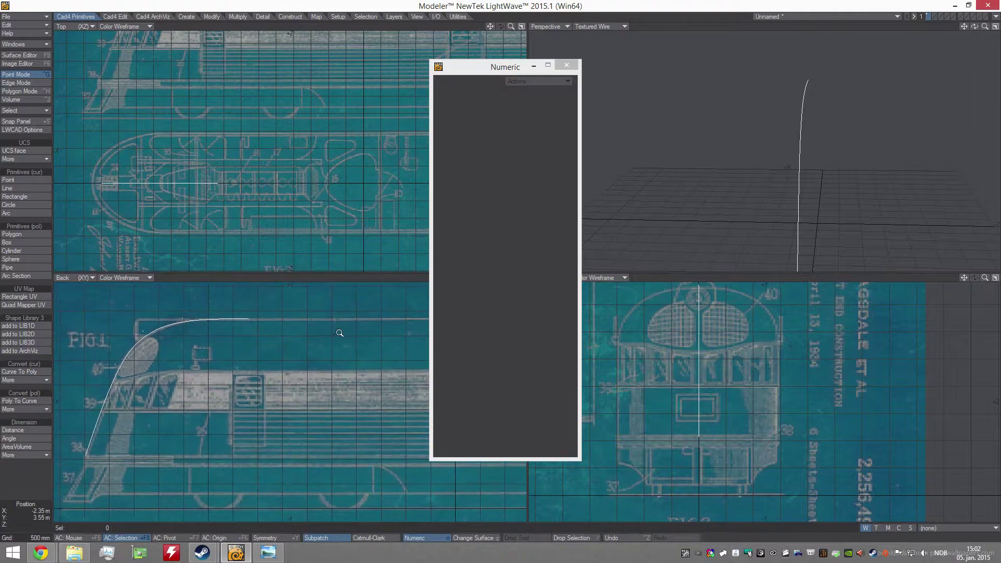
left_click(341, 322, "ctrl+shift")
left_click(324, 216)
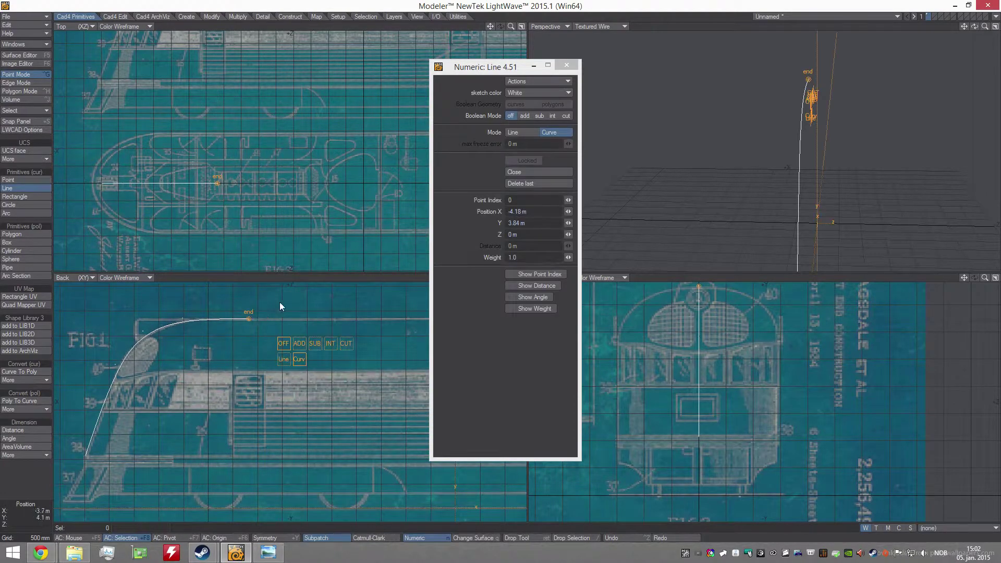
left_click(514, 134)
left_click_drag(395, 335, 273, 335, "alt")
scroll(316, 322, "down", 2)
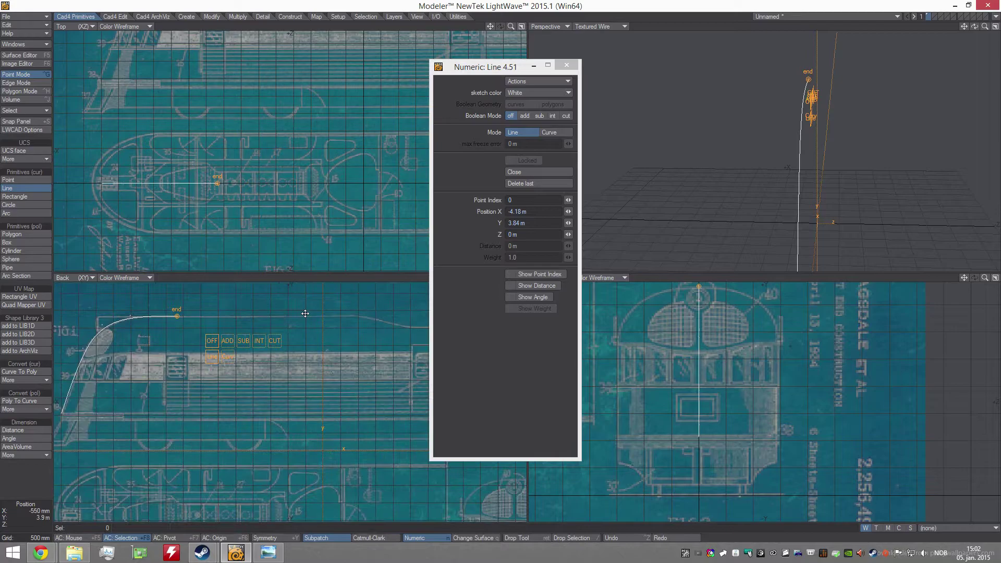
left_click_drag(348, 321, 278, 321, "alt")
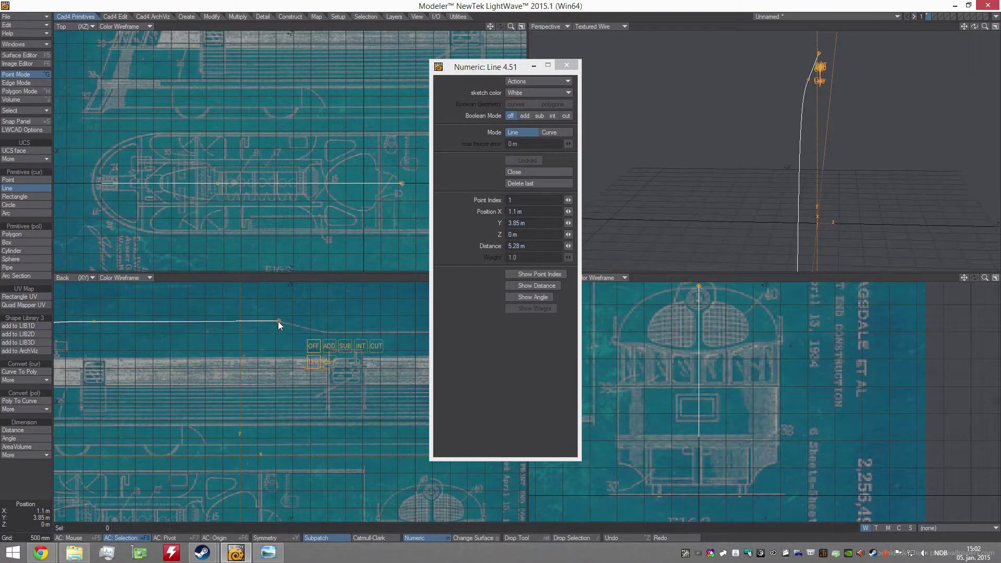
Turn on 45° angle snap, place the roof line's end point at the blueprint's bend, and commit the line.
key("shift+s")
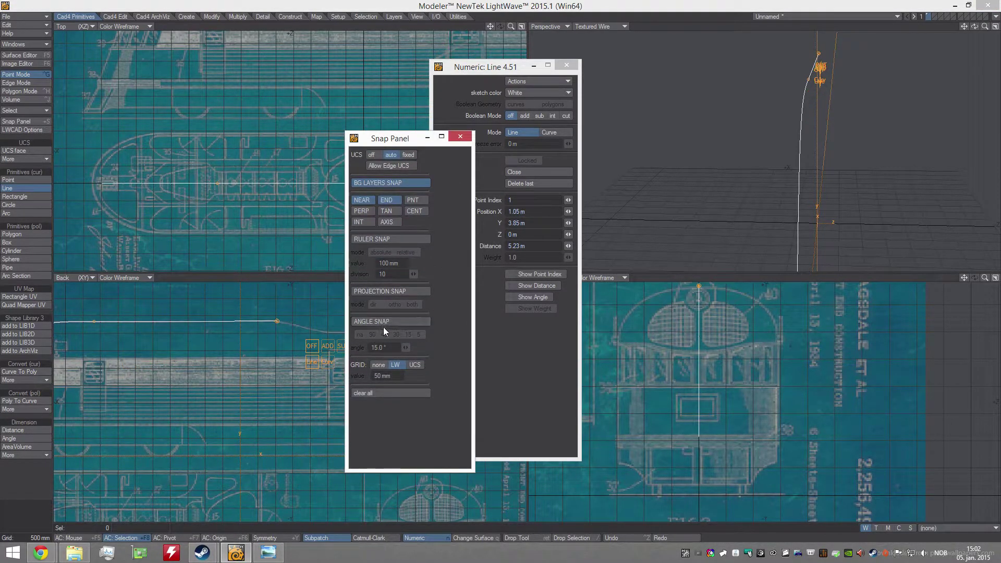
left_click(383, 323)
left_click(383, 335)
scroll(266, 349, "up", 3)
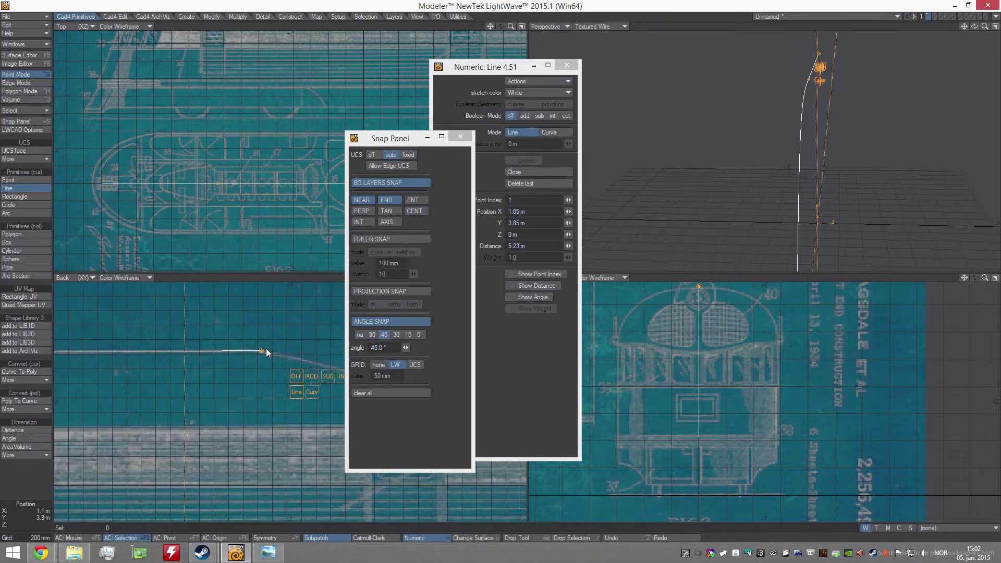
mouse_move(258, 353)
left_mouse_down()
mouse_move(226, 354)
mouse_move(256, 353)
left_mouse_up()
left_click(268, 353)
scroll(270, 353, "down", 3)
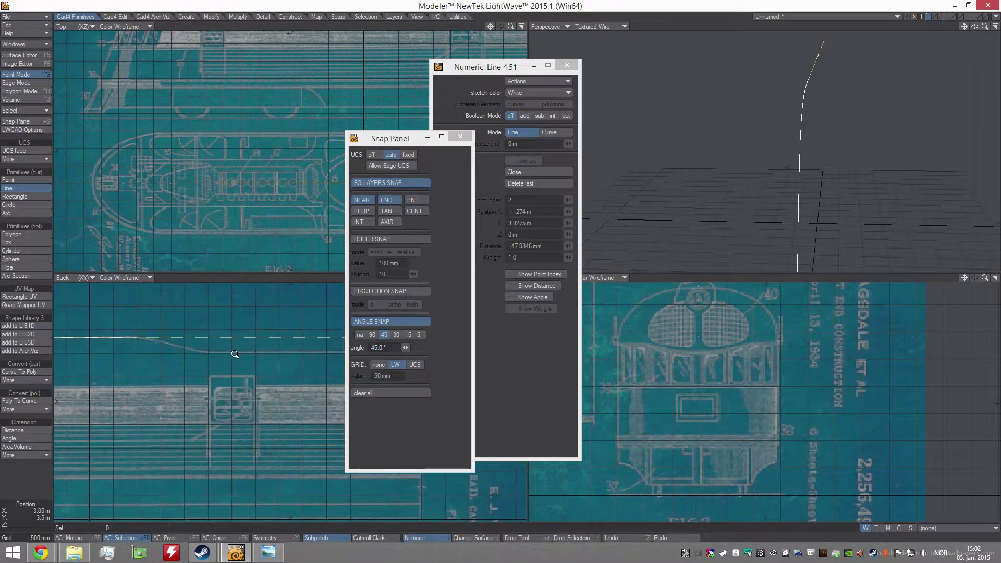
Draw the lower rear roof line from about X 2.7 m to X 6.98 m at Y 3.5 m and commit it.
left_click(217, 352)
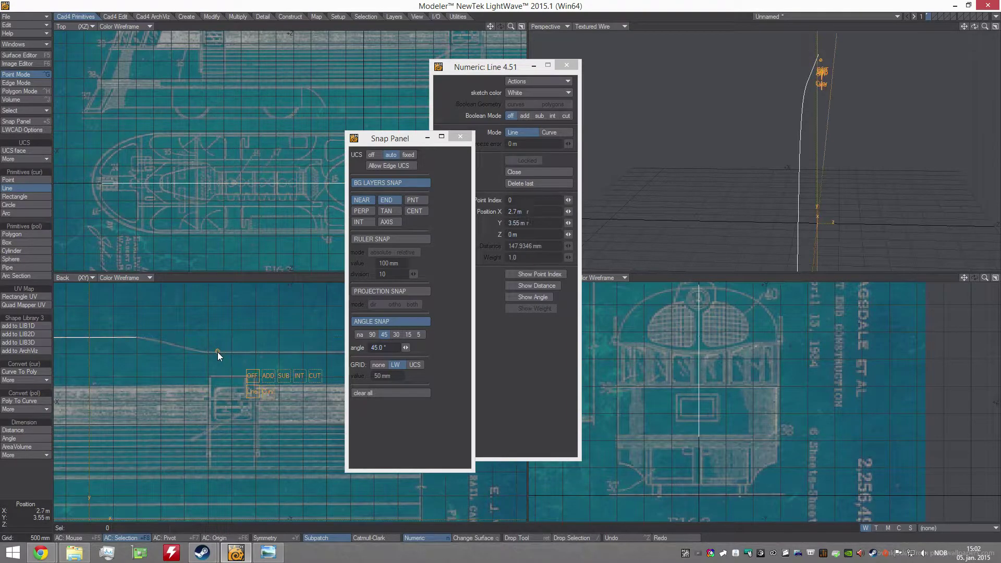
scroll(217, 353, "down", 3)
left_click_drag(248, 341, 130, 338, "alt")
scroll(197, 350, "up", 4)
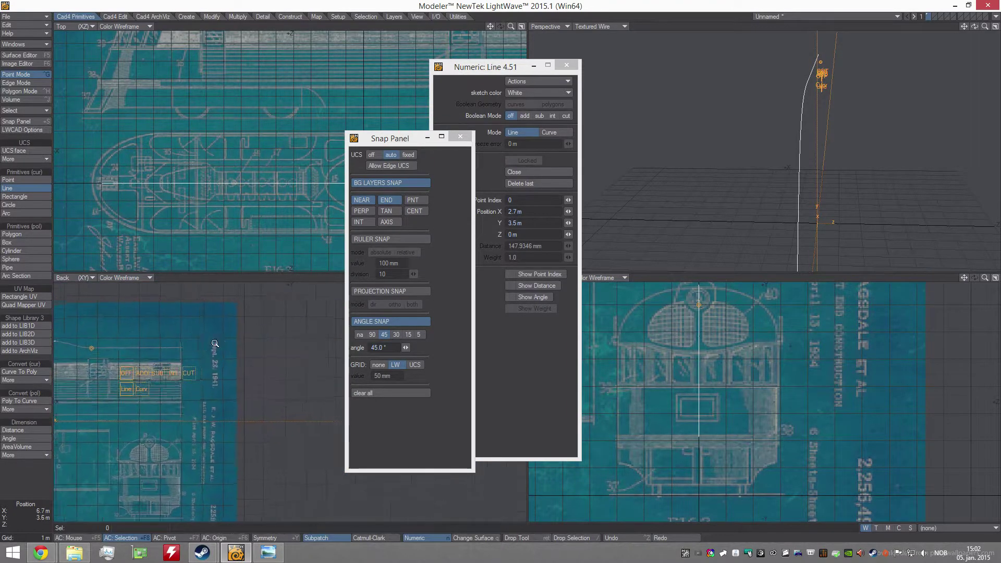
scroll(163, 355, "down", 3)
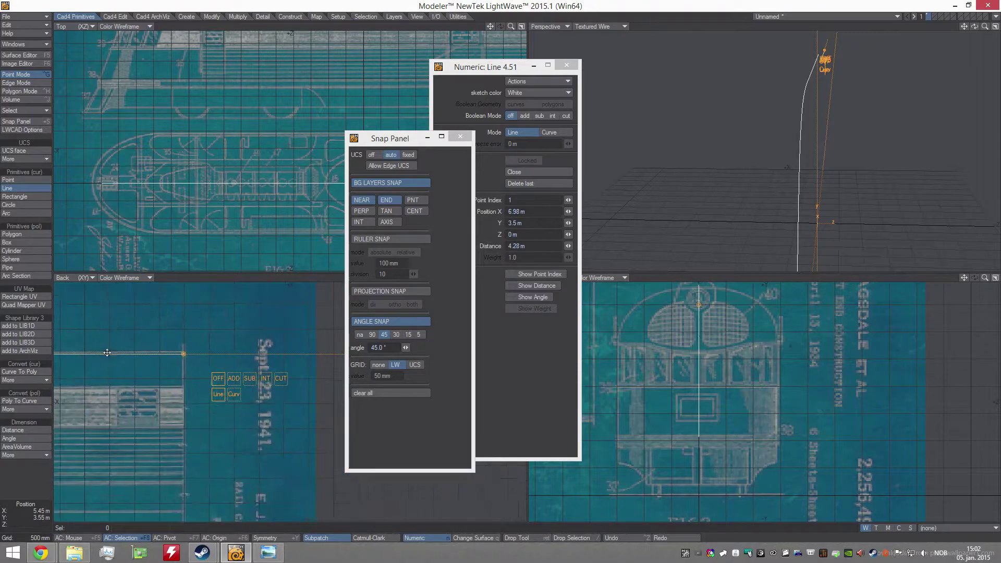
left_click_drag(163, 357, 217, 360, "alt")
scroll(309, 355, "up", 3)
key("space")
Select the lower rear roof line and nudge it up onto the blueprint's roofline, then deselect it.
key("space")
key("space")
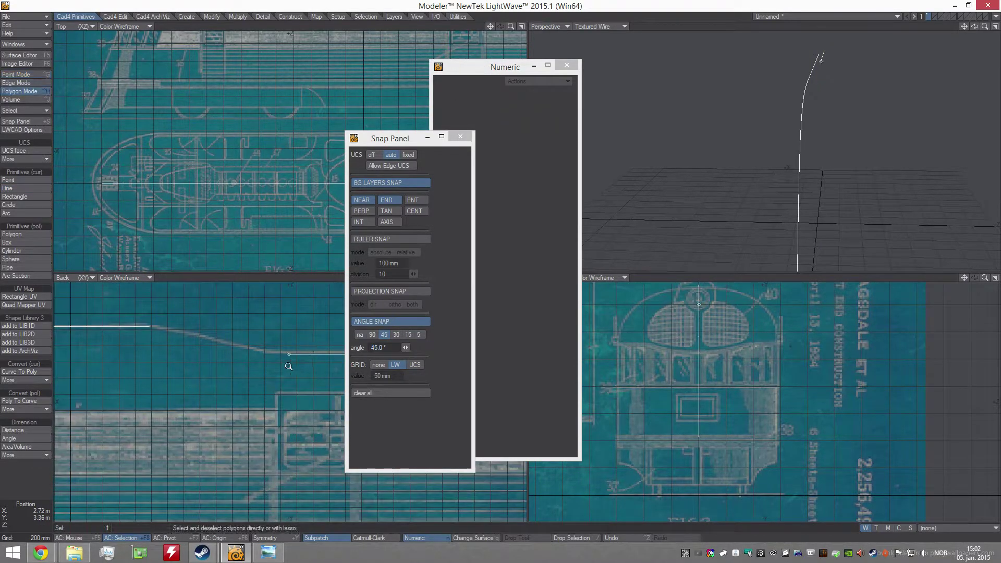
scroll(291, 362, "up", 4)
left_click(298, 340)
key("t")
left_click_drag(299, 340, 298, 331)
key("space")
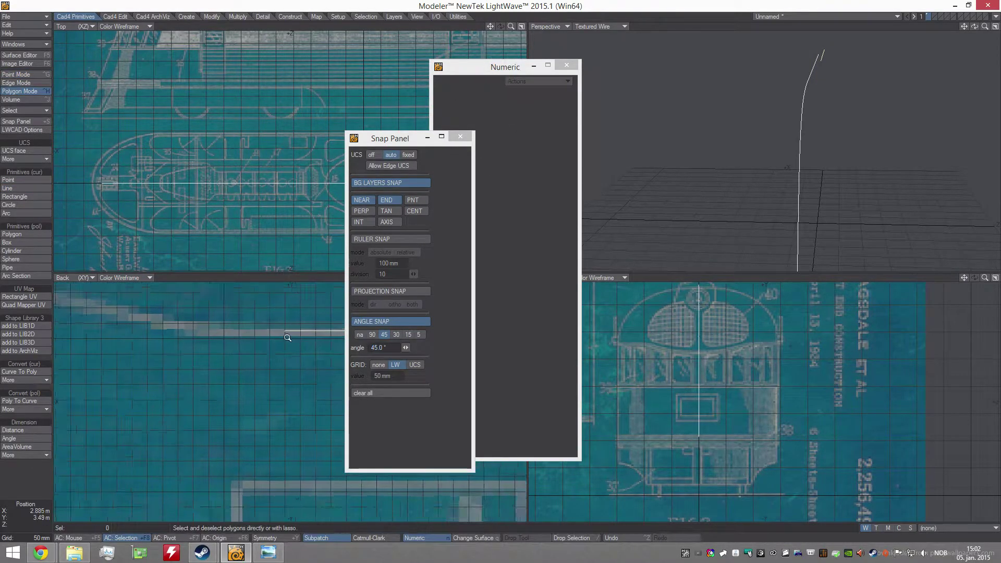
key("slash")
Activate the Line tool in curve mode and close the snap settings.
scroll(259, 327, "down", 6)
left_click(280, 316, "ctrl+shift")
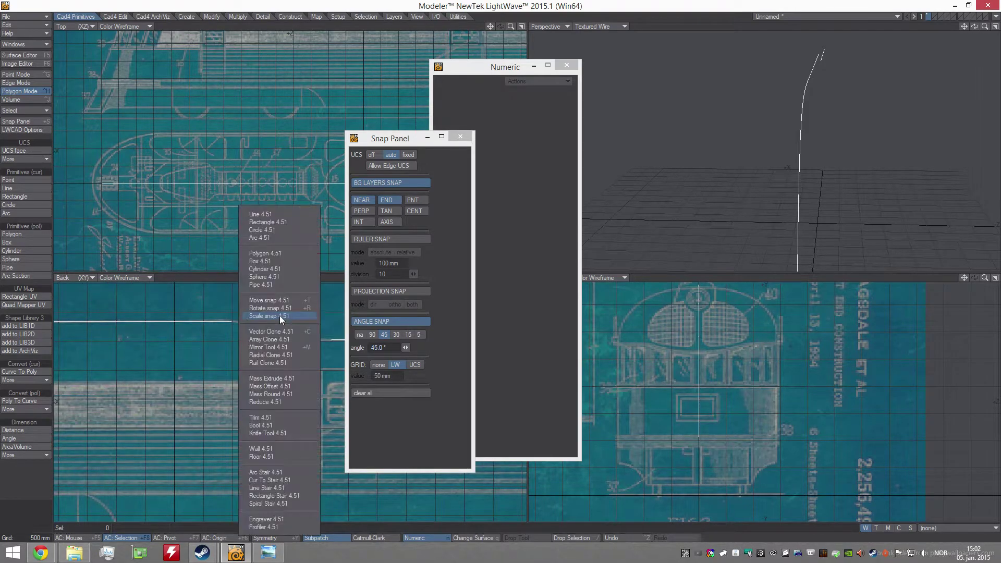
left_click(268, 215)
left_click(460, 136)
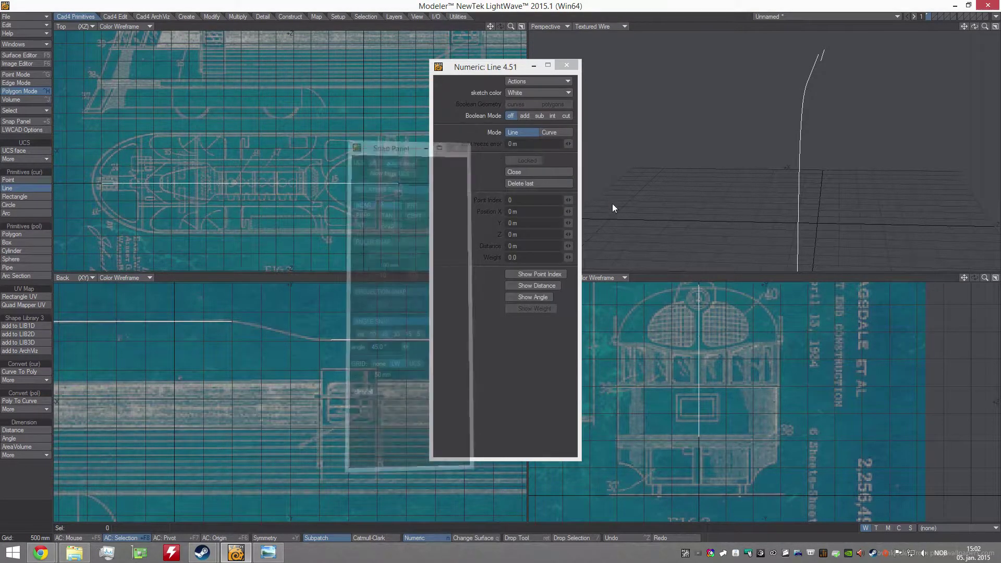
scroll(282, 359, "up", 2)
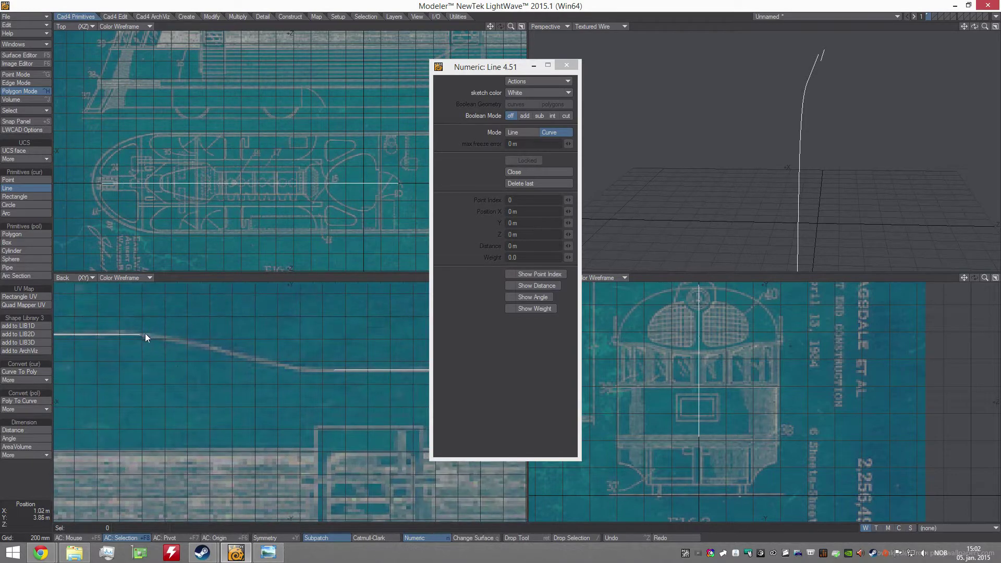
Pull the upper roof line's rear end point back along X to about 0.62 m, ahead of the blueprint's slope.
key("ctrl+g")
right_click_drag(133, 329, 149, 332)
key("t")
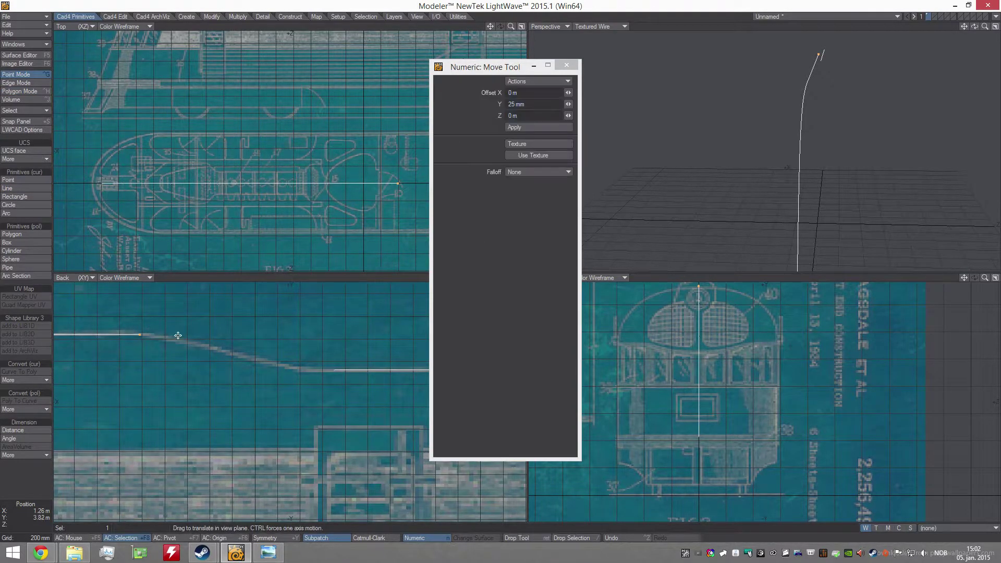
left_click_drag(180, 336, 137, 335, "ctrl")
key("slash")
key("space")
key("space")
Draw a curve from the upper roof line's end at about X 0.62 m to the lower roof line, with angle snap off.
left_click(221, 318, "ctrl+shift")
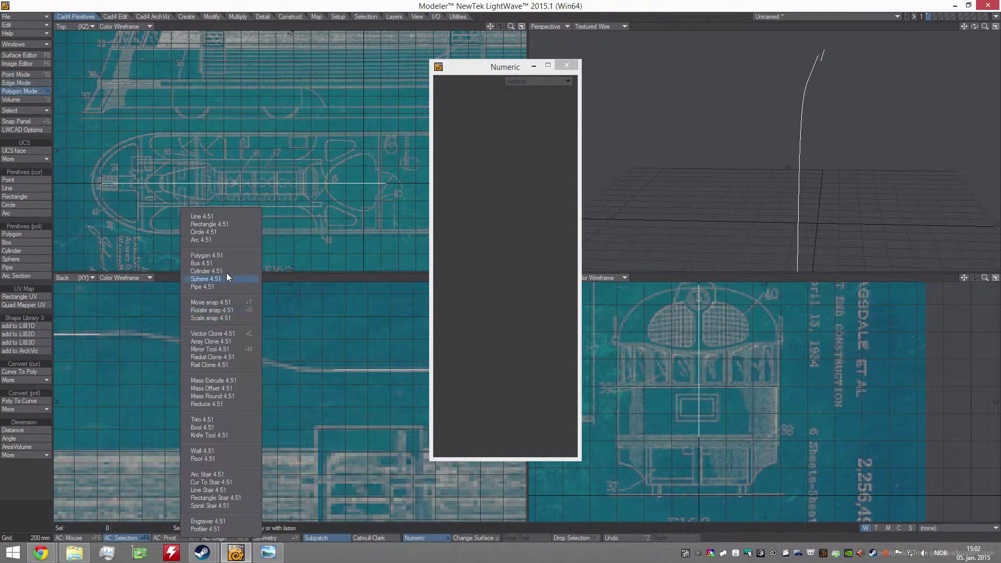
left_click(227, 216)
left_click(100, 334)
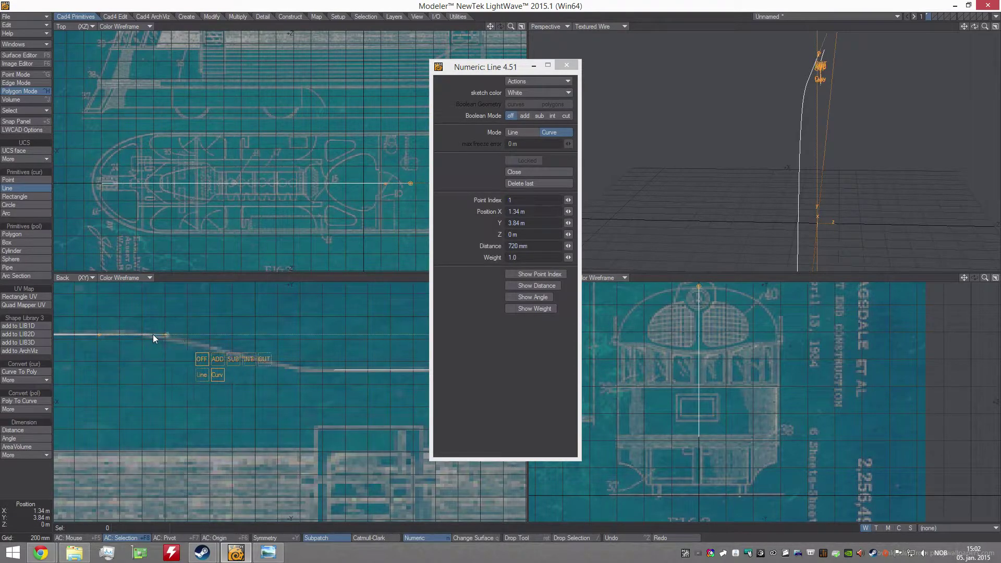
left_click(153, 334)
left_click(290, 369)
key("shift+s")
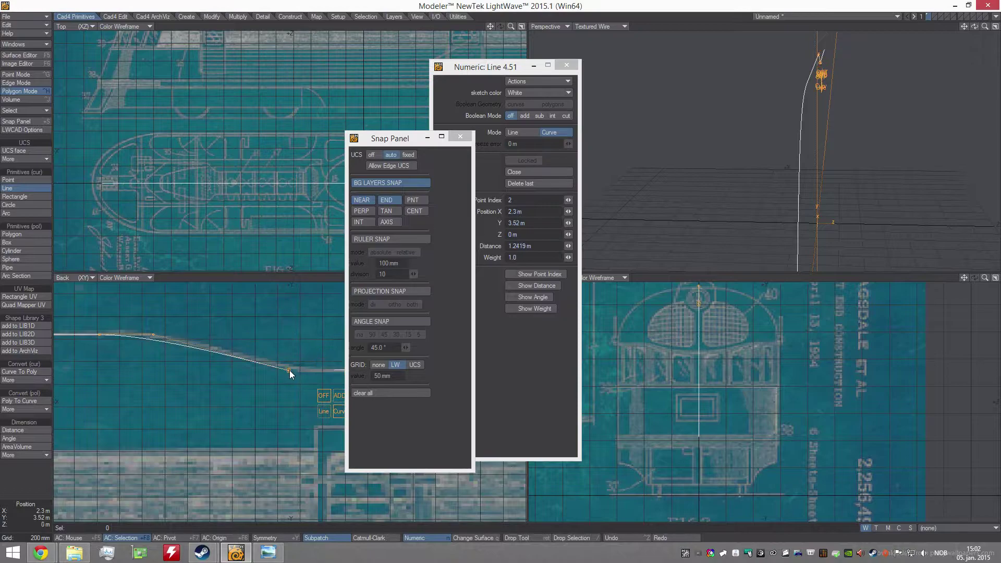
left_click(290, 371)
Fit the curve's intermediate points to the slope at about X 2.18, Y 3.48 m and X 1.38, Y 3.86 m, and commit it.
left_click_drag(320, 368, 237, 373)
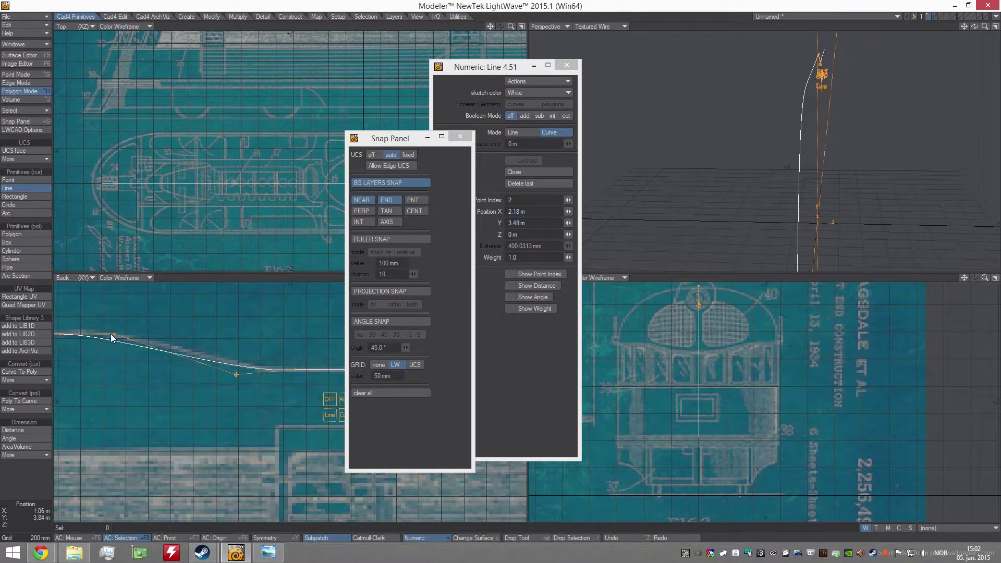
left_click_drag(110, 333, 145, 331)
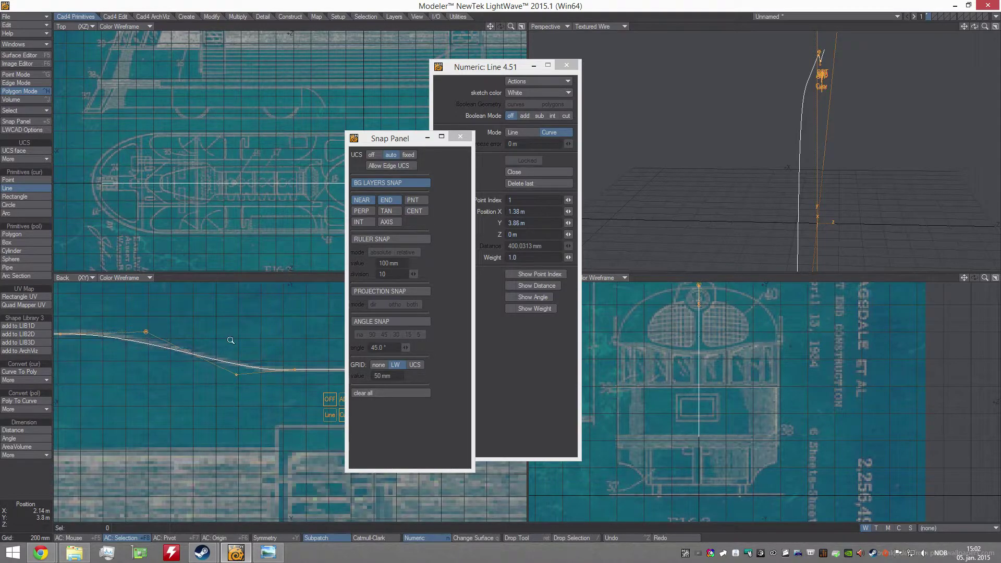
left_click_drag(231, 341, 218, 344, "ctrl+alt")
mouse_move(218, 344)
left_mouse_down("alt")
mouse_move(284, 357)
mouse_move(268, 346)
mouse_move(230, 360)
left_mouse_up("alt")
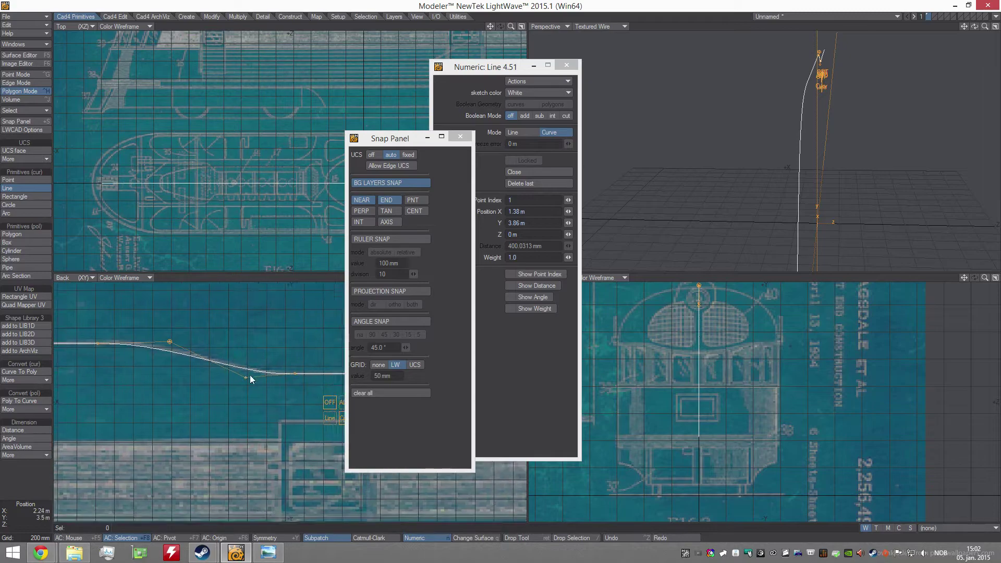
key("Return")
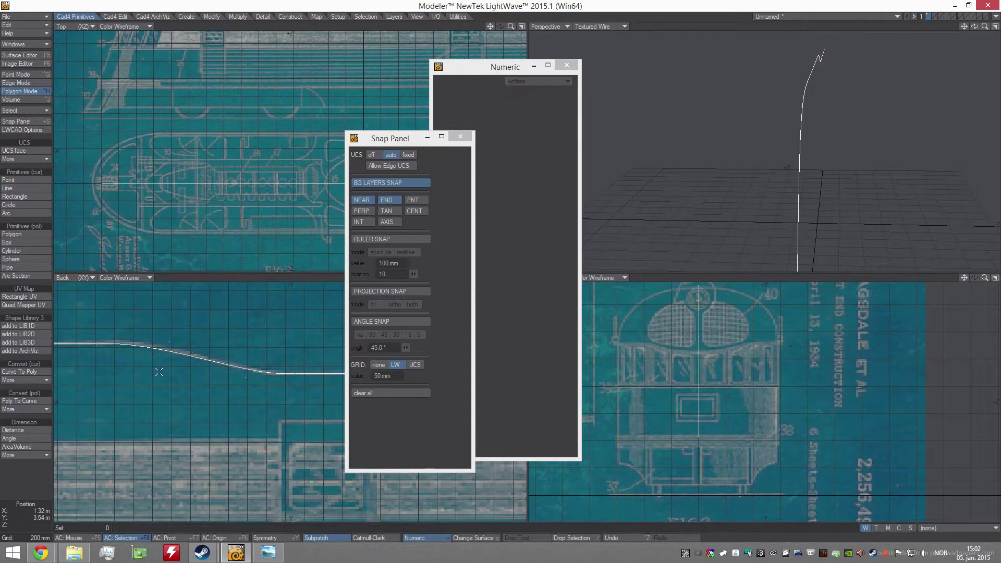
Close the snap and numeric windows and fit the whole profile in the views.
left_click(460, 137)
left_click(567, 66)
key("a")
left_click_drag(782, 204, 749, 133, "alt")
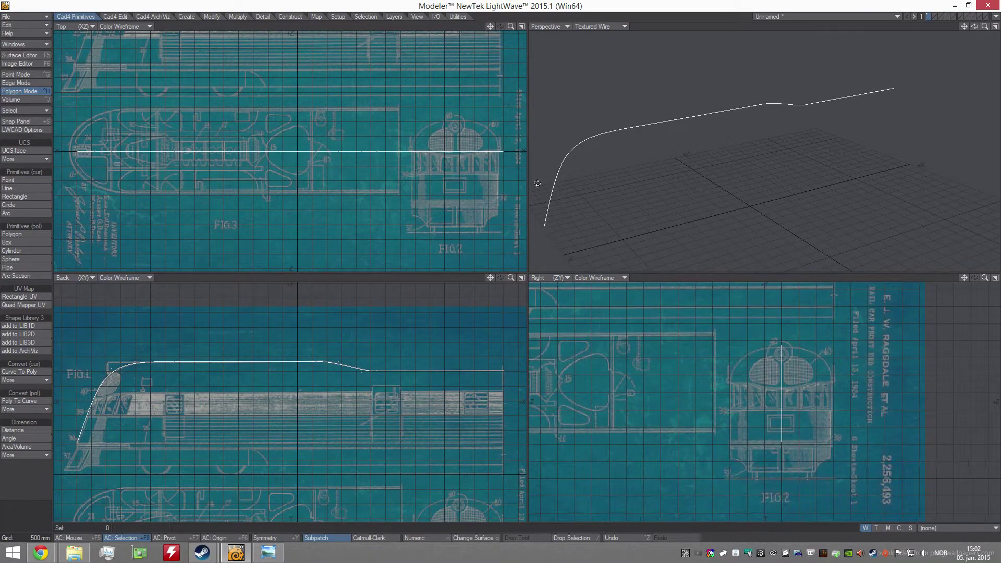
Select all four nose and roof profile segments and join them into one curve.
scroll(353, 369, "up", 2)
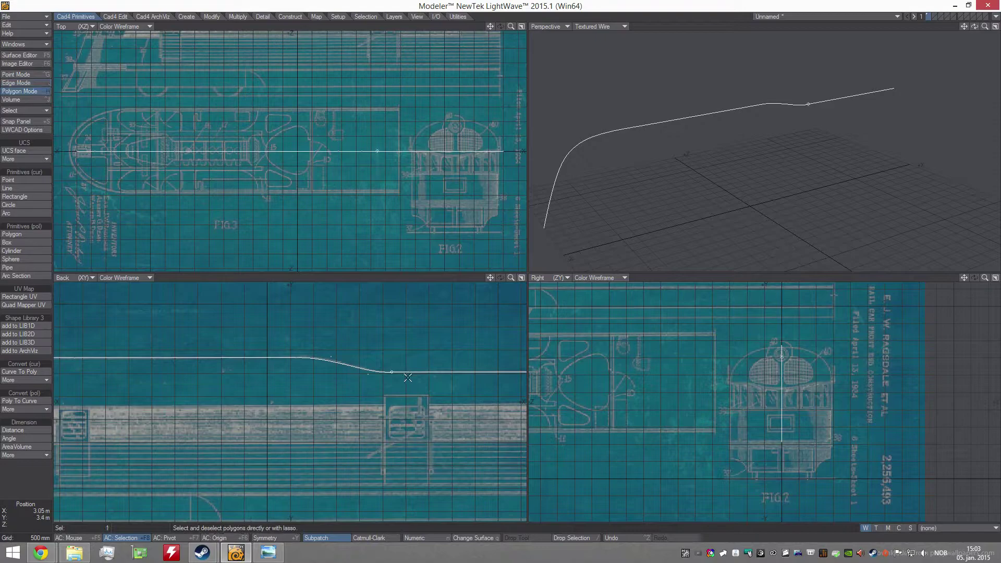
scroll(401, 368, "up", 4)
scroll(375, 369, "down", 4)
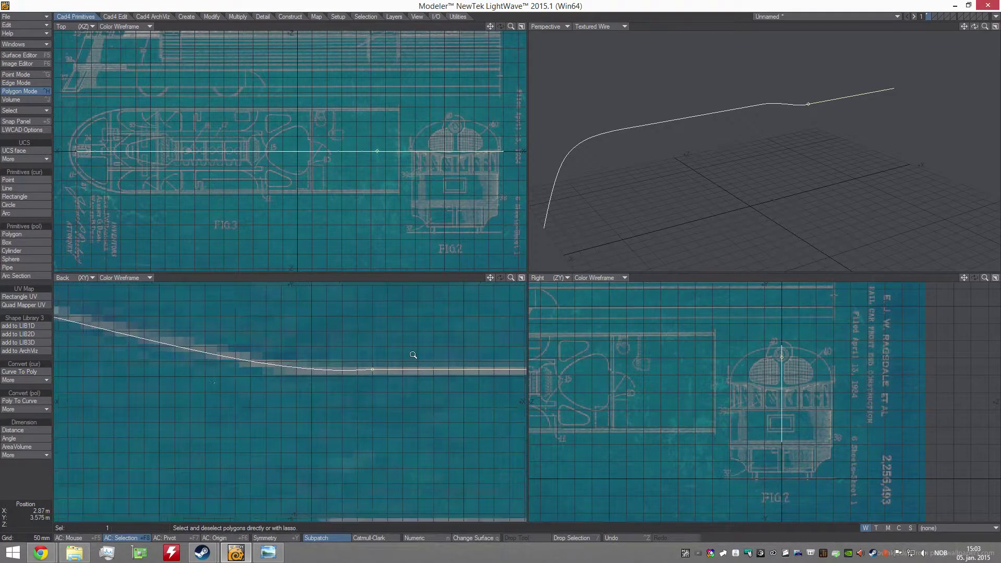
left_click_drag(127, 338, 313, 329, "alt")
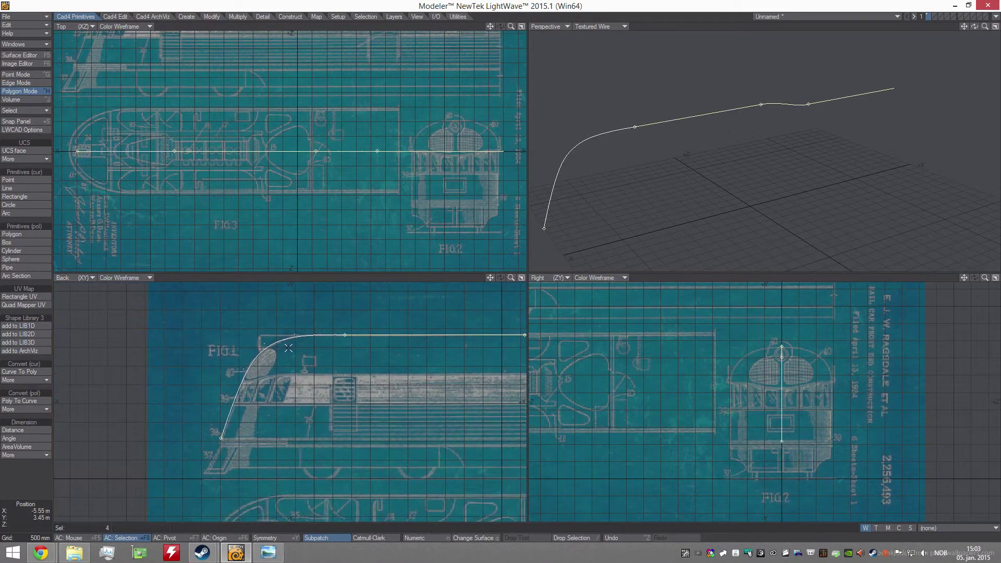
left_click(263, 346, "shift")
left_click(121, 17)
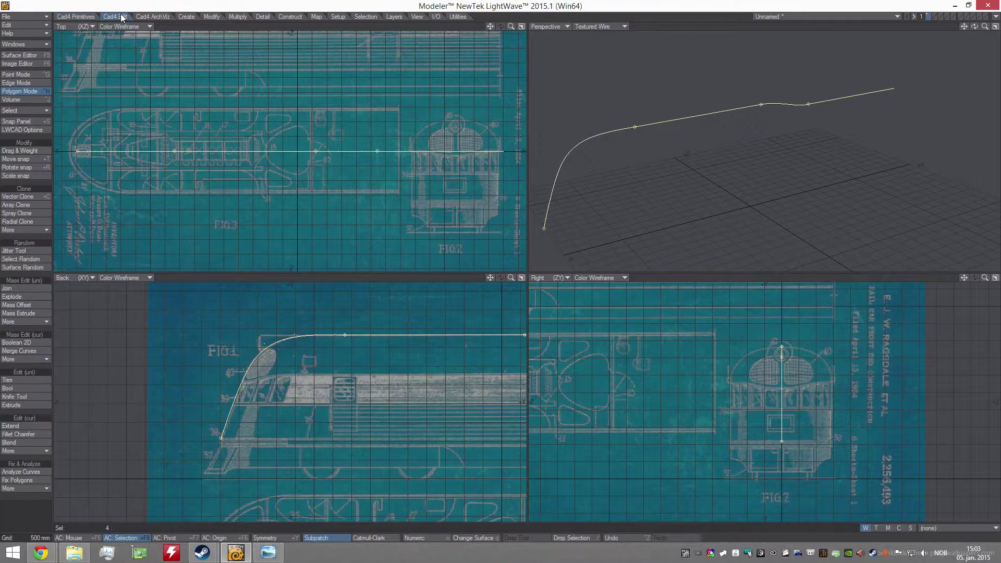
left_click(7, 289)
Examine the joined profile where it slopes from the upper roof to the lower rear roof.
left_click_drag(382, 388, 153, 385, "alt")
scroll(304, 330, "up", 4)
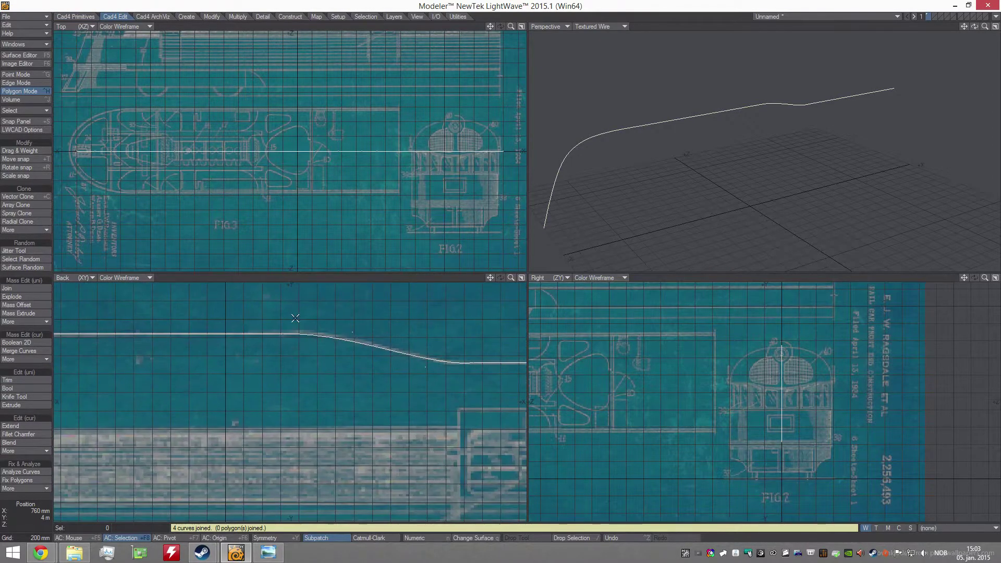
left_click(410, 350)
left_click(410, 350)
left_click_drag(410, 350, 257, 341, "alt")
scroll(290, 350, "up", 4)
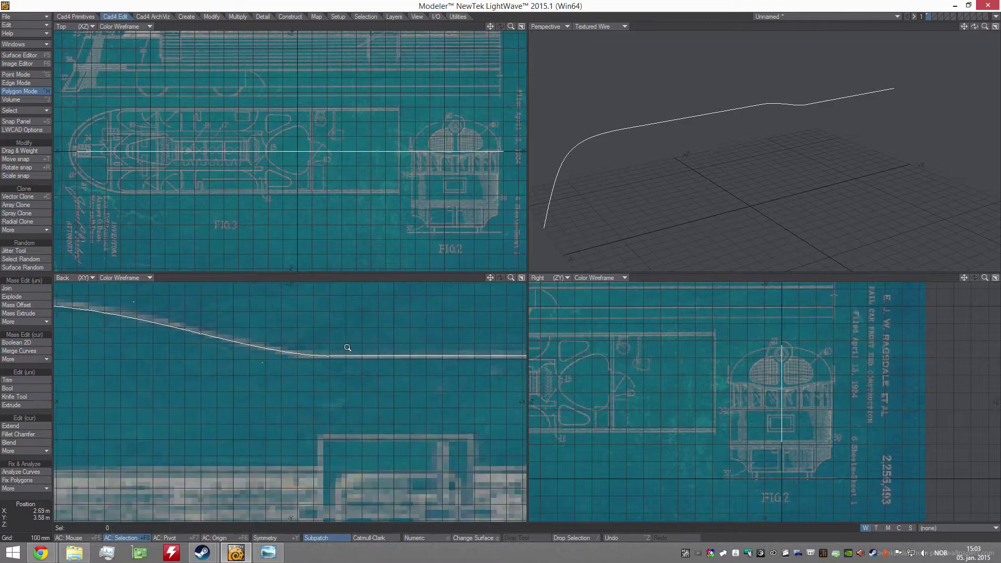
left_click_drag(413, 341, 285, 347, "alt")
key("ctrl+g")
scroll(321, 322, "down", 4)
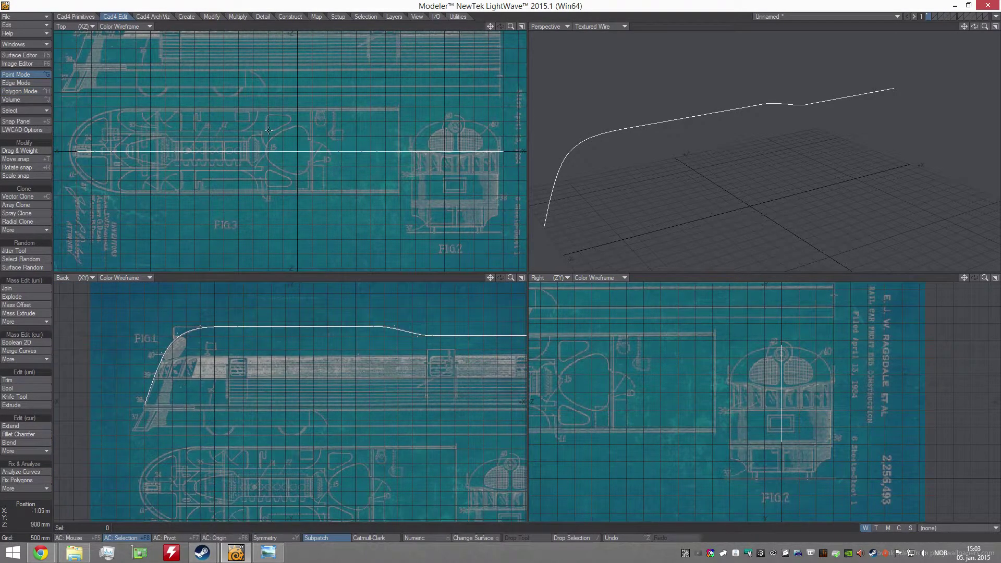
Select the joined profile curve, move it 250 mm along Z off the centreline, and deselect it.
key("ctrl+h")
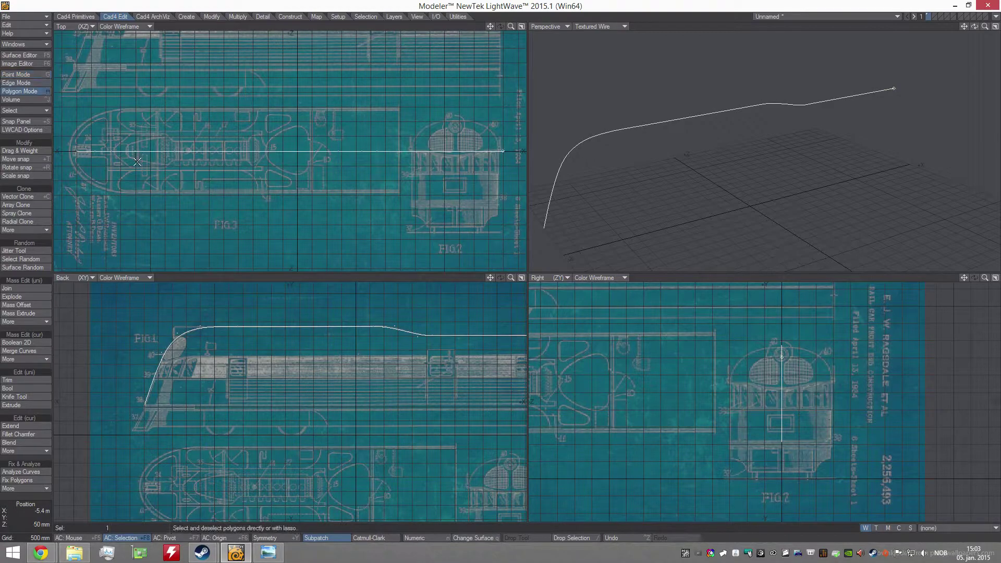
key("t")
left_click_drag(130, 169, 130, 162, "ctrl")
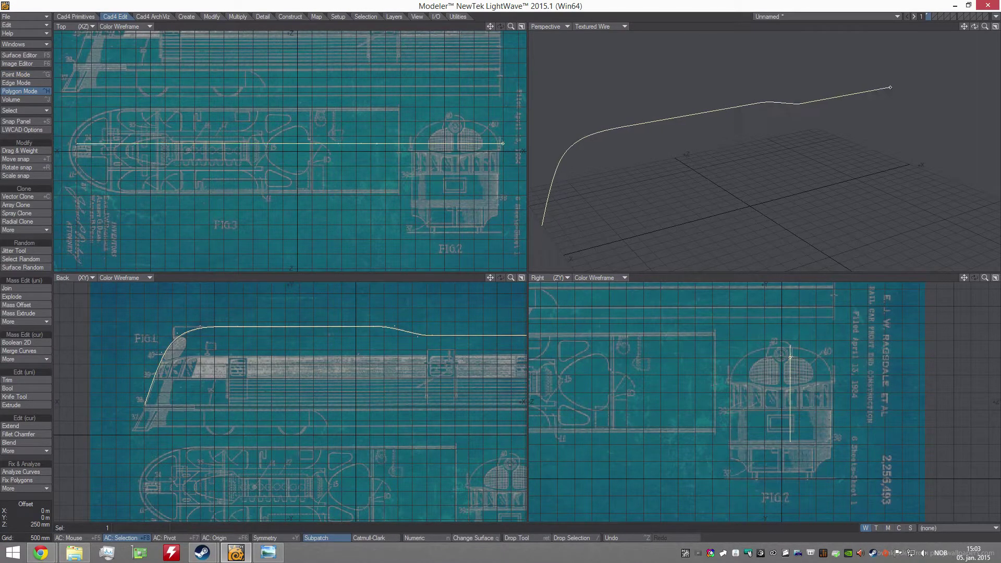
key("slash")
left_click_drag(839, 111, 762, 183, "alt")
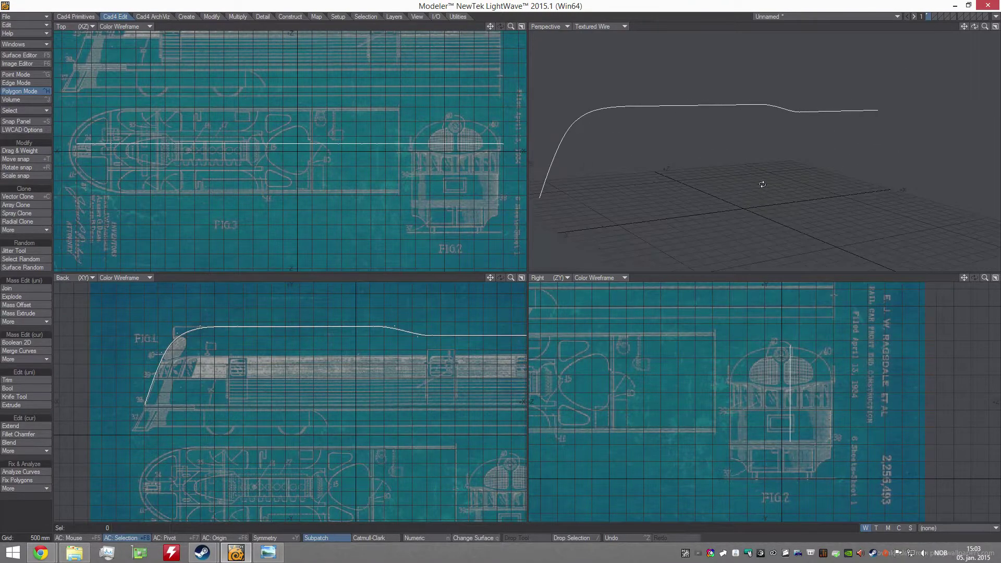
Draw a five-point curve with the Line tool from Y 3.9 m, Z 250 mm on the roof profile over the front view's rounded roof and down the side.
left_click_drag(761, 407, 754, 391, "ctrl+alt")
left_click(788, 376, "ctrl+shift")
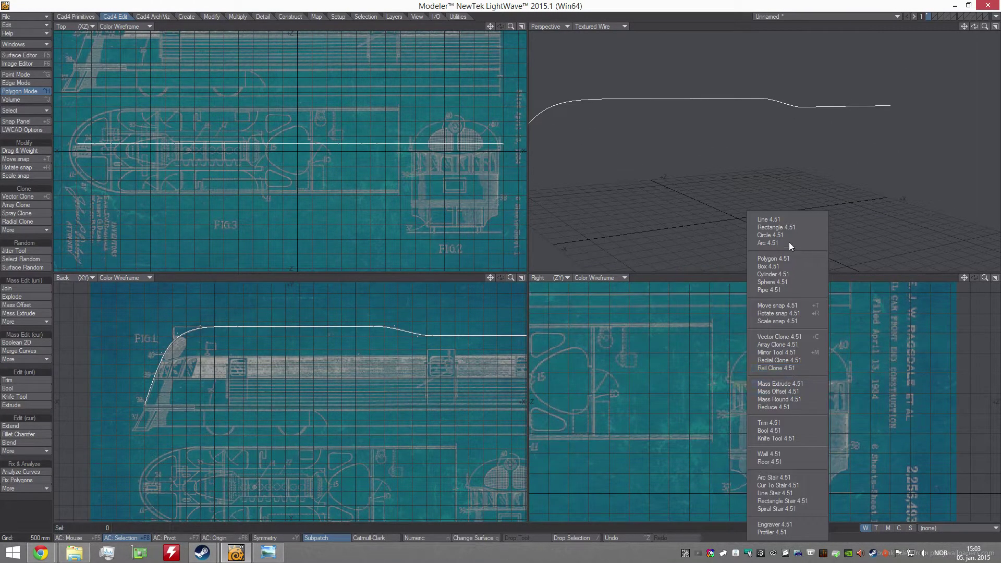
left_click(774, 221)
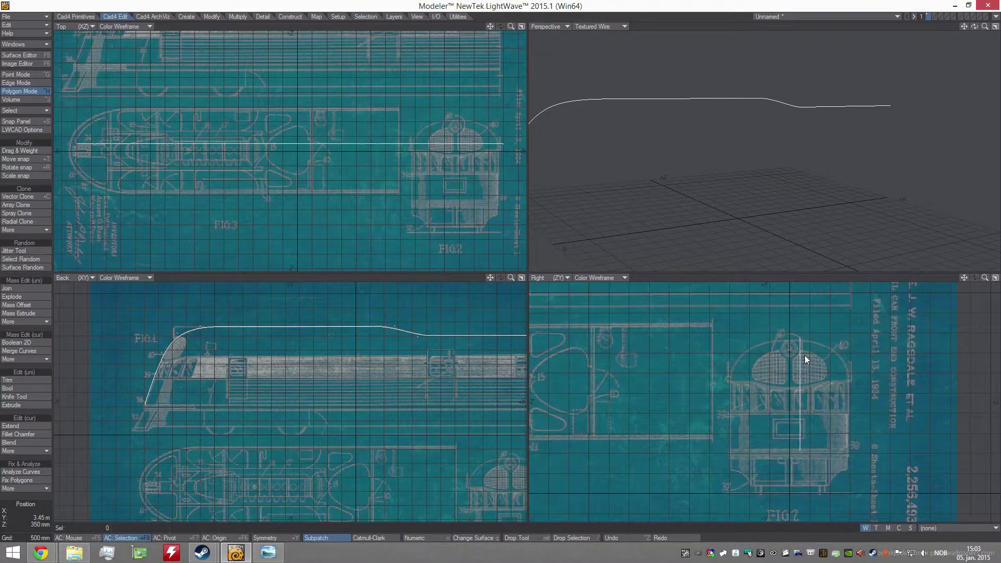
key("n")
left_click(565, 66)
scroll(856, 390, "up", 5)
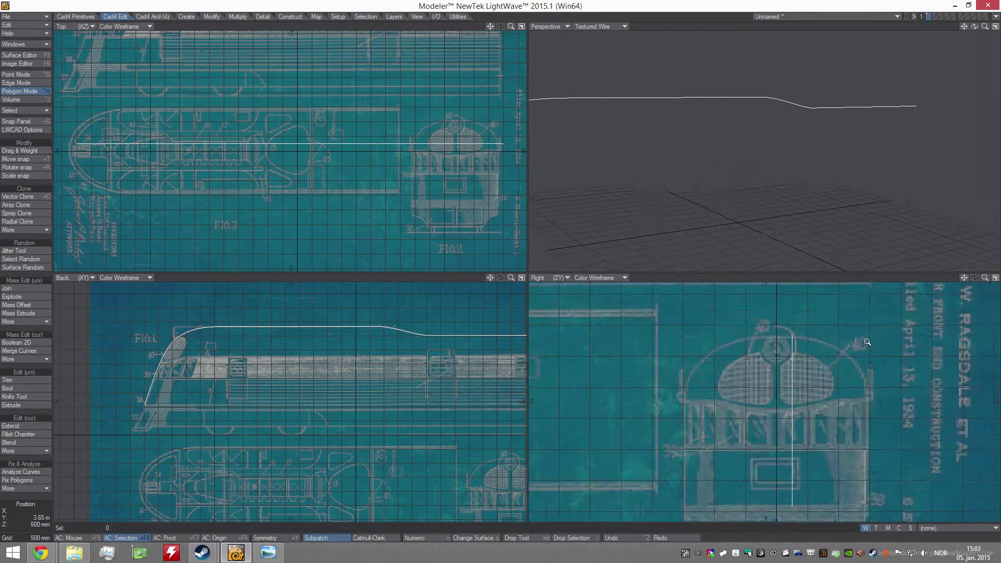
scroll(714, 320, "down", 2)
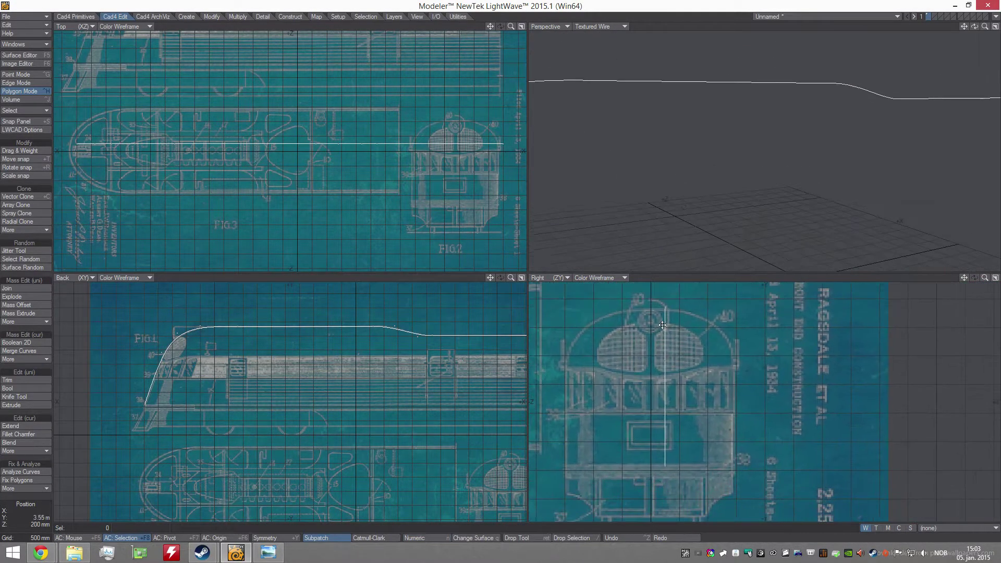
left_click(664, 307)
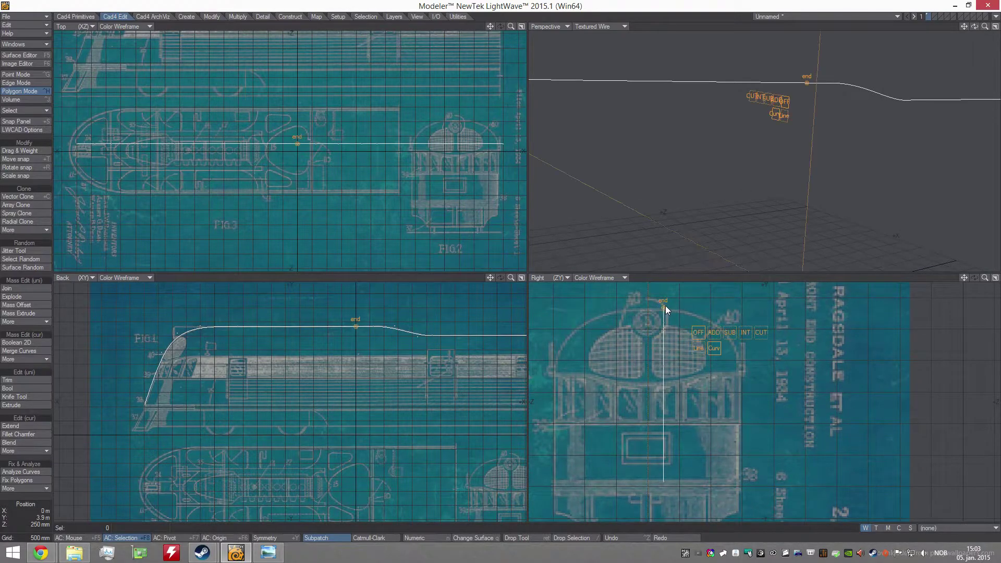
left_click(693, 311)
left_click(721, 326)
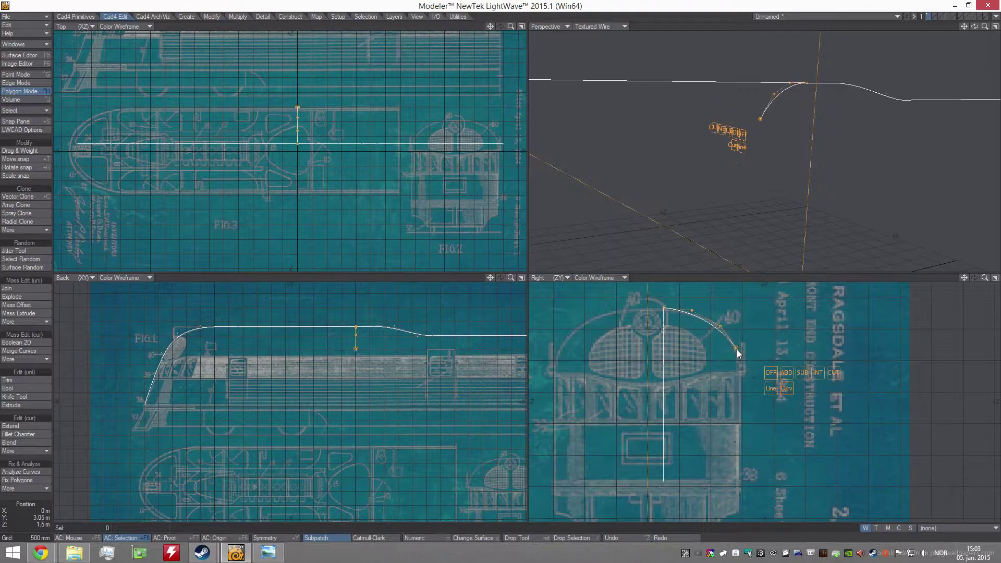
left_click(737, 350)
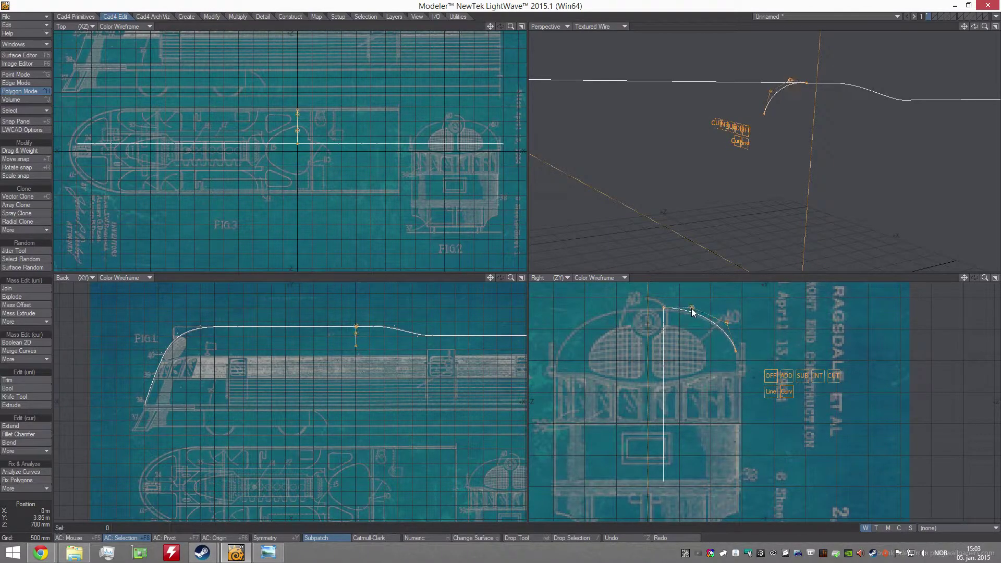
left_click(740, 415)
Adjust the cross-section curve's points to follow the roof shoulder and side wall in the front view, and finish the curve.
left_click_drag(740, 350, 743, 359)
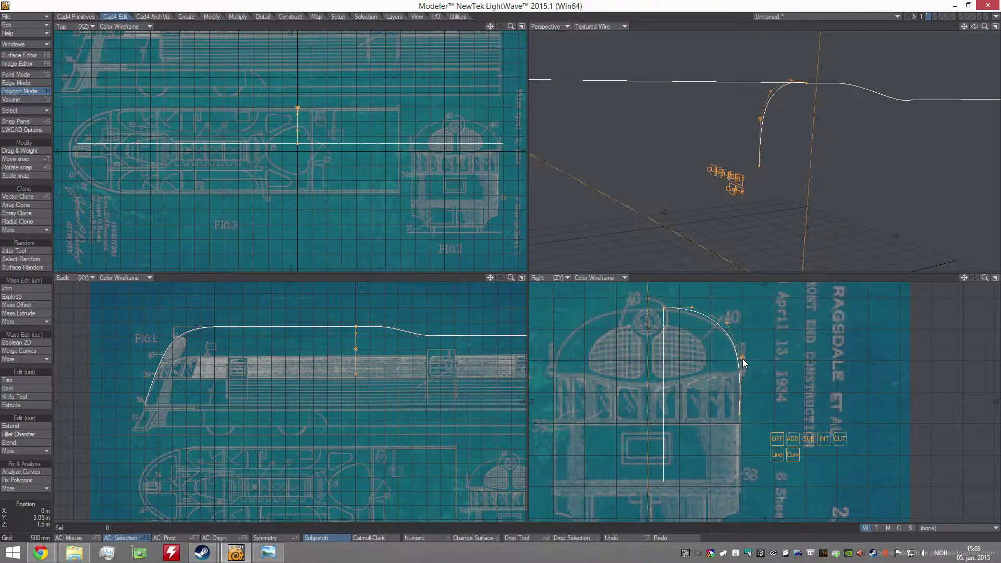
left_click_drag(740, 414, 742, 415)
scroll(743, 415, "down", 3)
scroll(731, 430, "up", 4)
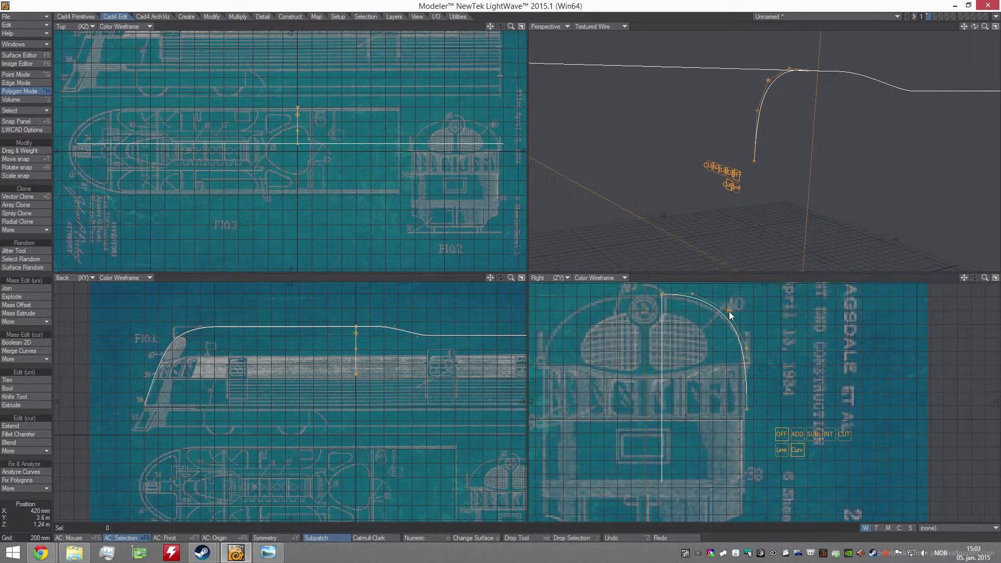
left_click_drag(693, 295, 692, 297)
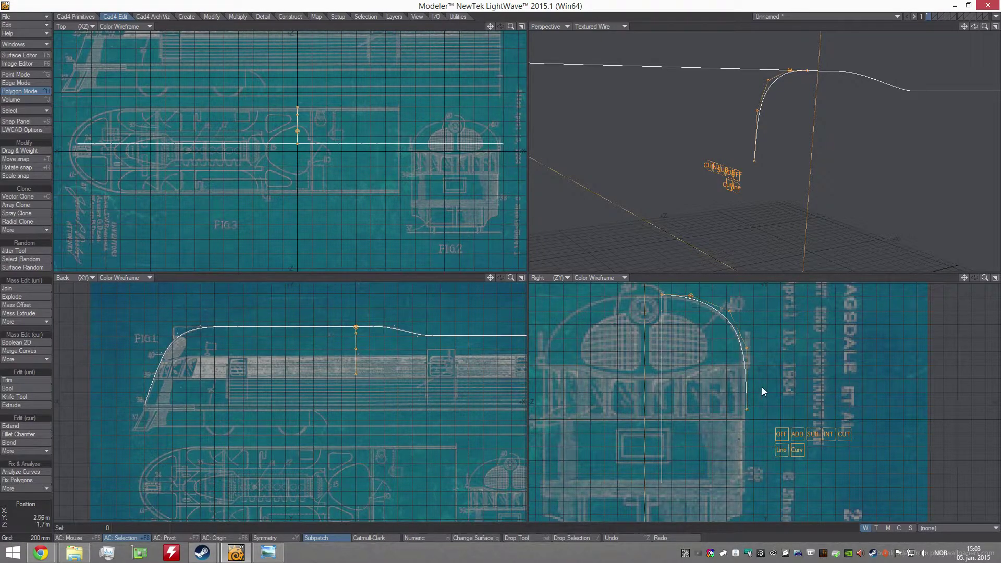
scroll(762, 388, "down", 2)
left_click_drag(761, 409, 731, 351, "alt")
key("space")
key("space")
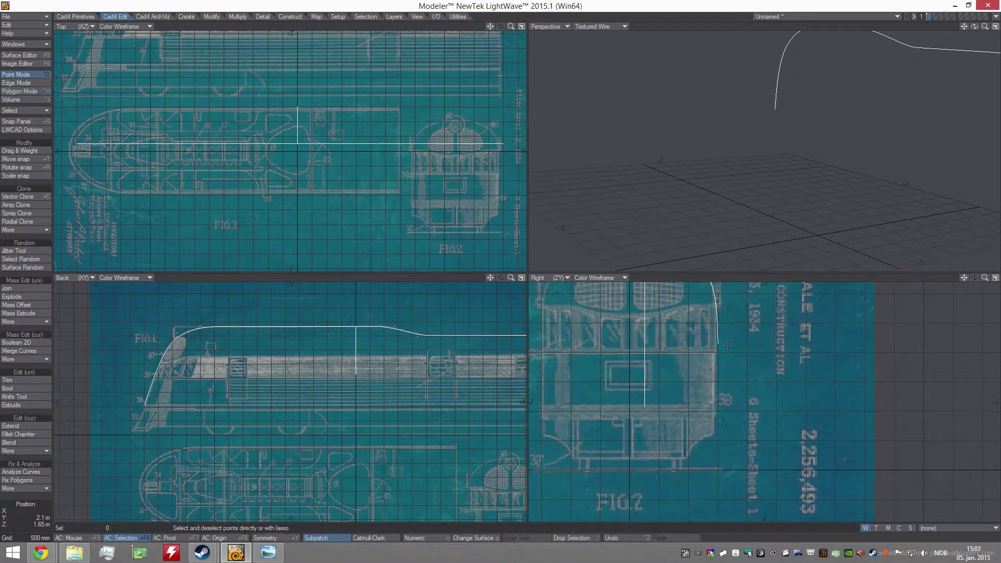
left_click(716, 343)
left_click_drag(718, 340, 717, 354)
scroll(722, 340, "up", 4)
key("space")
key("slash")
Draw a straight side-wall line in Line mode from the cross-section curve's lower end down to Y 600 mm, Z 1.45 m.
scroll(735, 358, "down", 3)
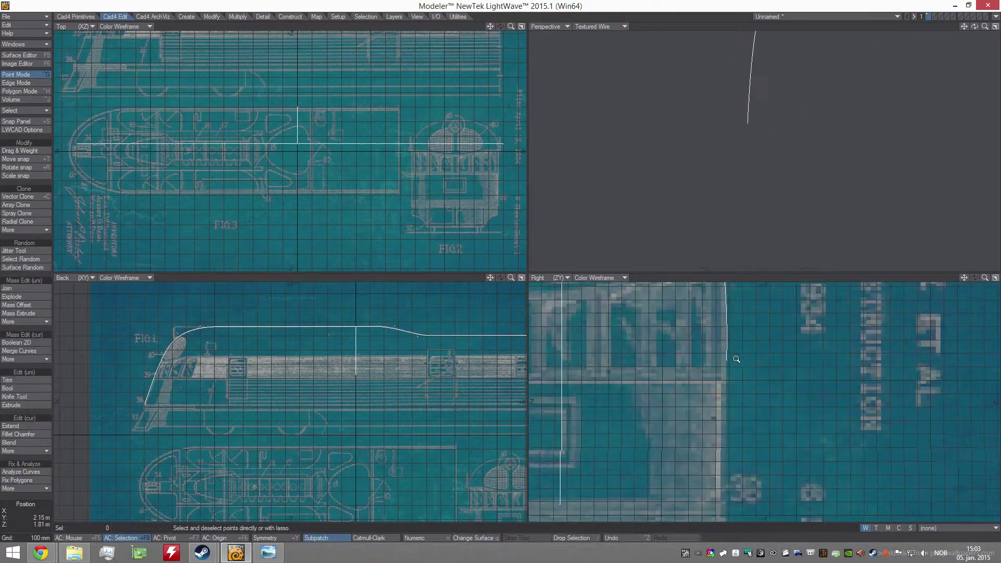
middle_click(740, 356)
left_click(775, 216)
key("n")
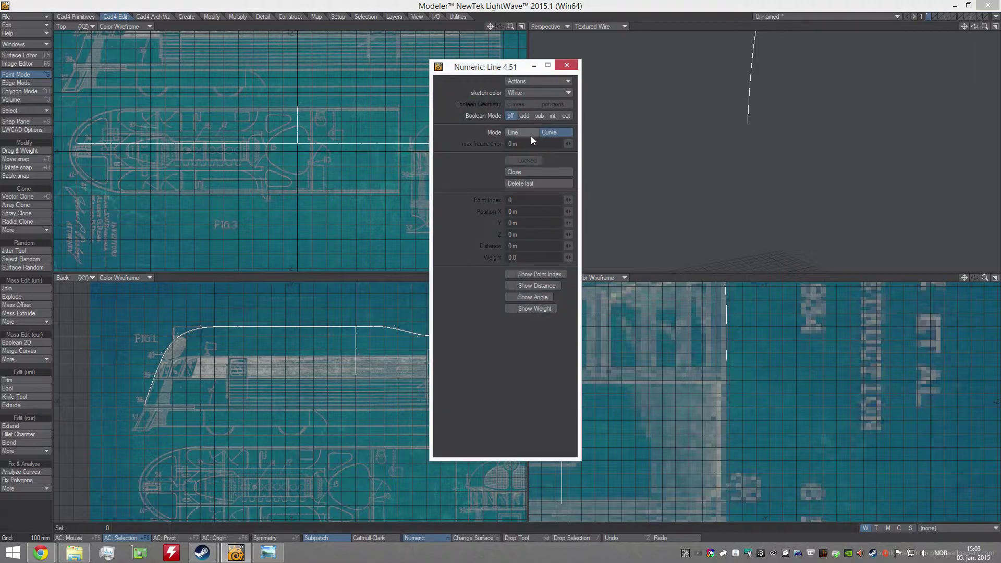
left_click(531, 135)
left_click(728, 361)
left_click_drag(765, 424, 749, 437, "ctrl+alt")
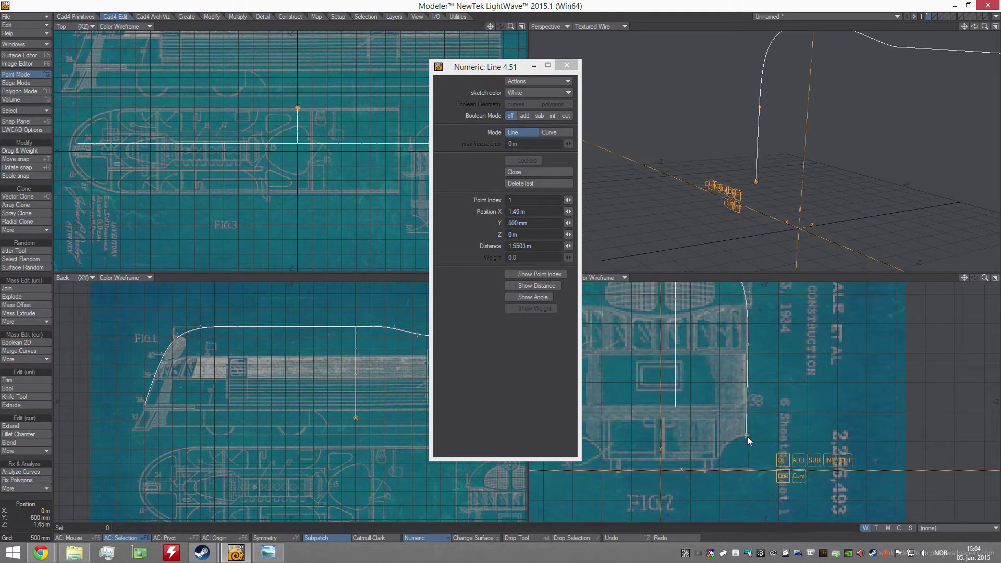
key("Return")
Select the roof cross-section curve and the straight side-wall line and join them into one curve.
key("a")
left_click_drag(845, 73, 768, 137, "alt")
key("ctrl+h")
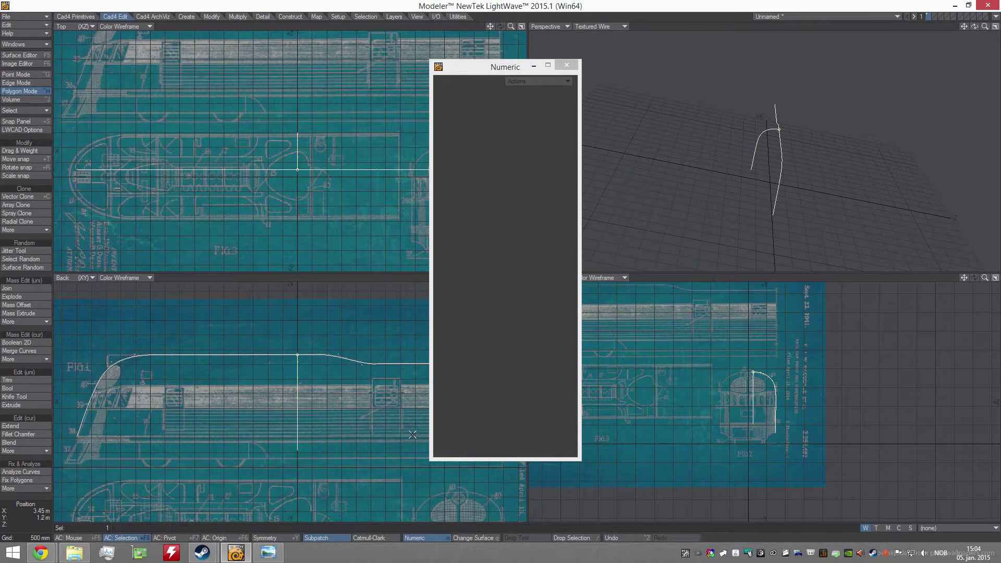
left_click_drag(786, 431, 772, 388)
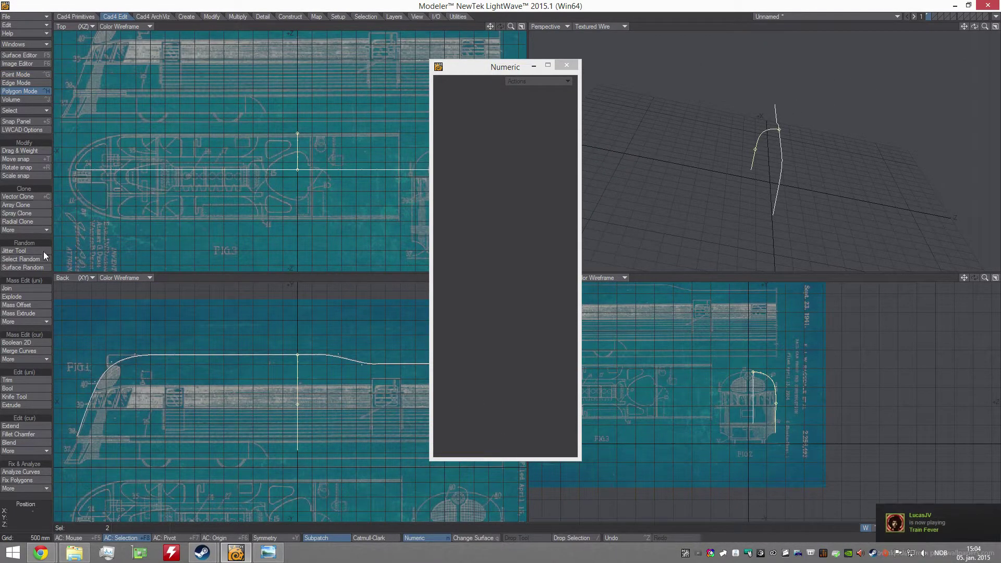
left_click(16, 288)
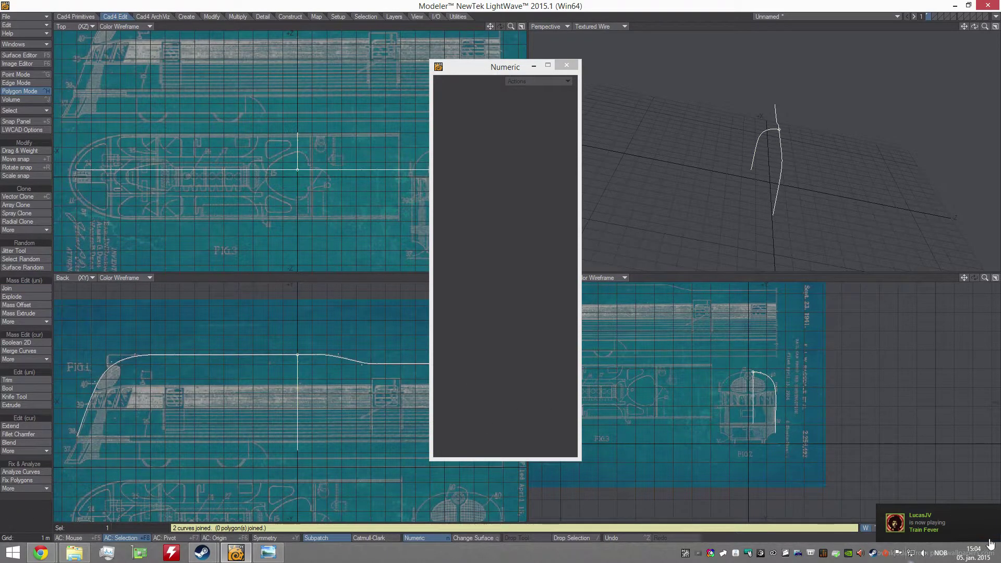
Clone the joined cross-section along the body with Vector Clone towards the start of the nose curve, and deselect everything.
left_click(298, 421)
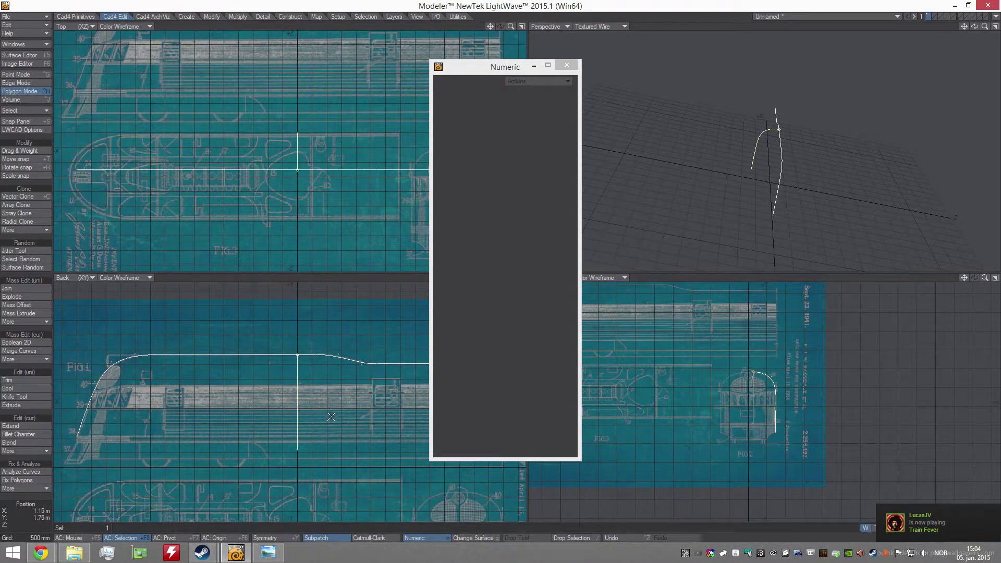
key("shift+c")
mouse_move(298, 357)
left_mouse_down()
mouse_move(118, 357)
mouse_move(161, 357)
left_mouse_up()
key("slash")
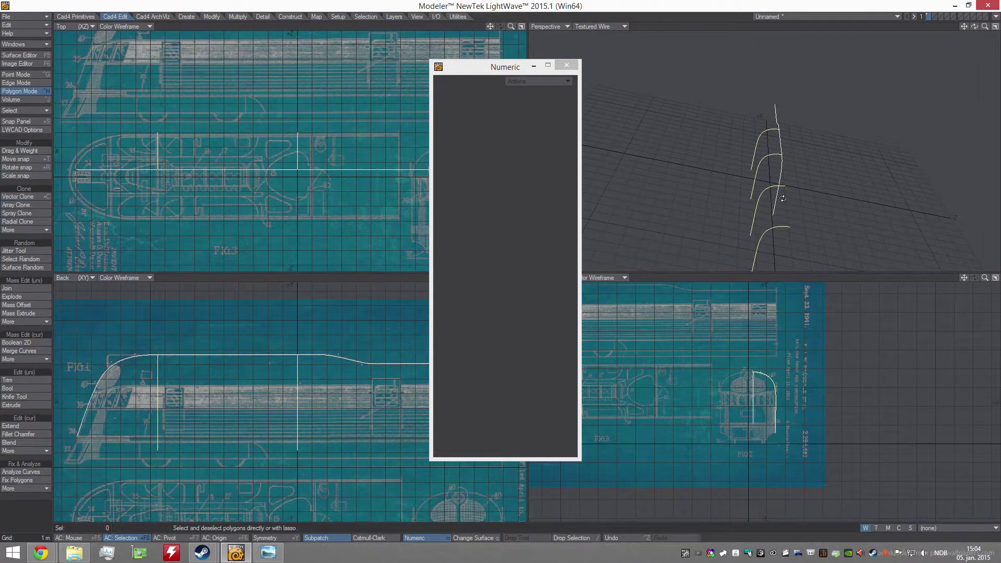
Remove the two surplus cross-section copies beyond the nose and display the layer with the remaining curves.
mouse_move(673, 209)
left_mouse_down("alt")
mouse_move(778, 213)
mouse_move(877, 192)
left_mouse_up("alt")
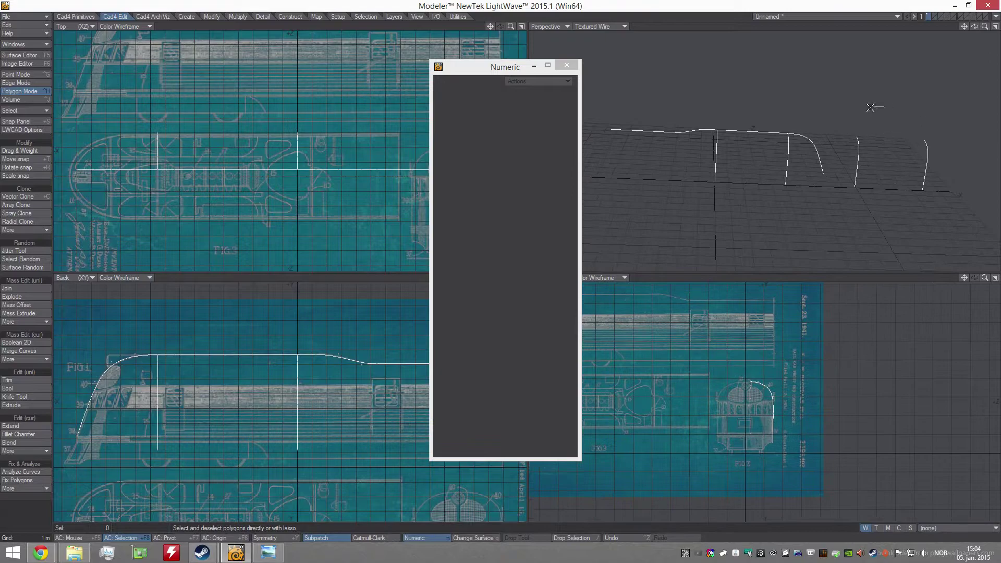
key("ctrl+z")
key("ctrl+z")
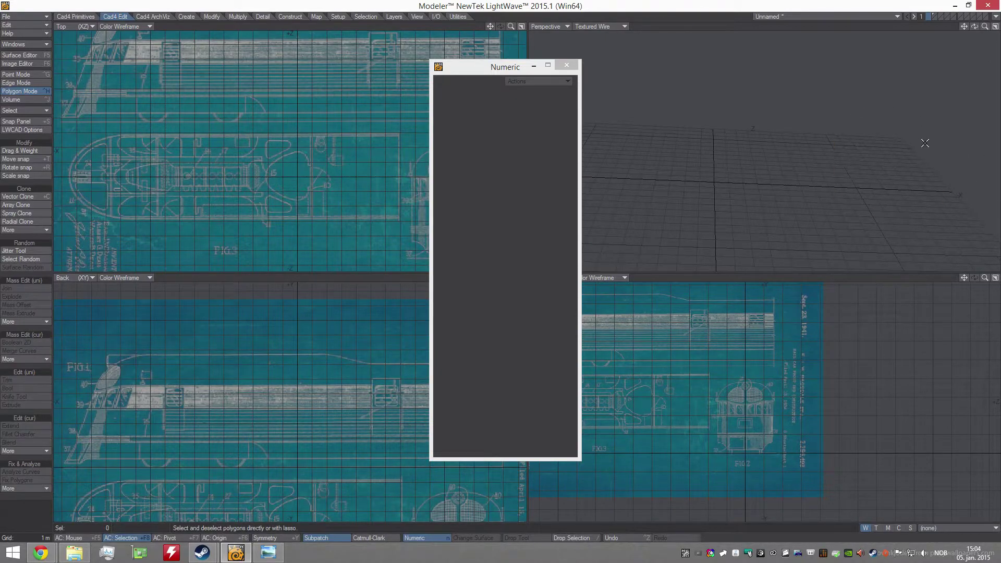
left_click(933, 20)
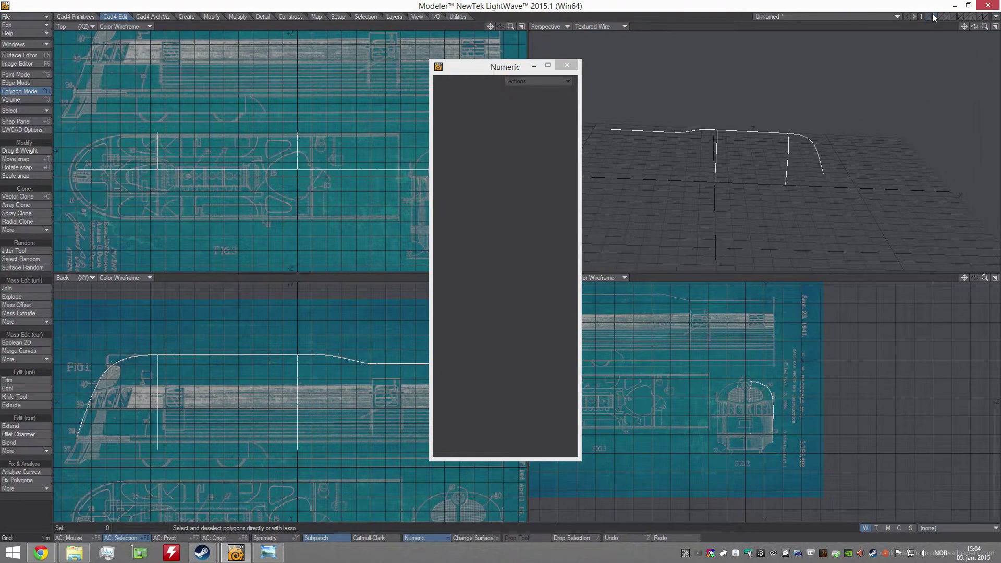
scroll(790, 156, "up", 1)
mouse_move(790, 153)
left_mouse_down("alt+shift")
mouse_move(816, 170)
mouse_move(784, 155)
left_mouse_up("alt+shift")
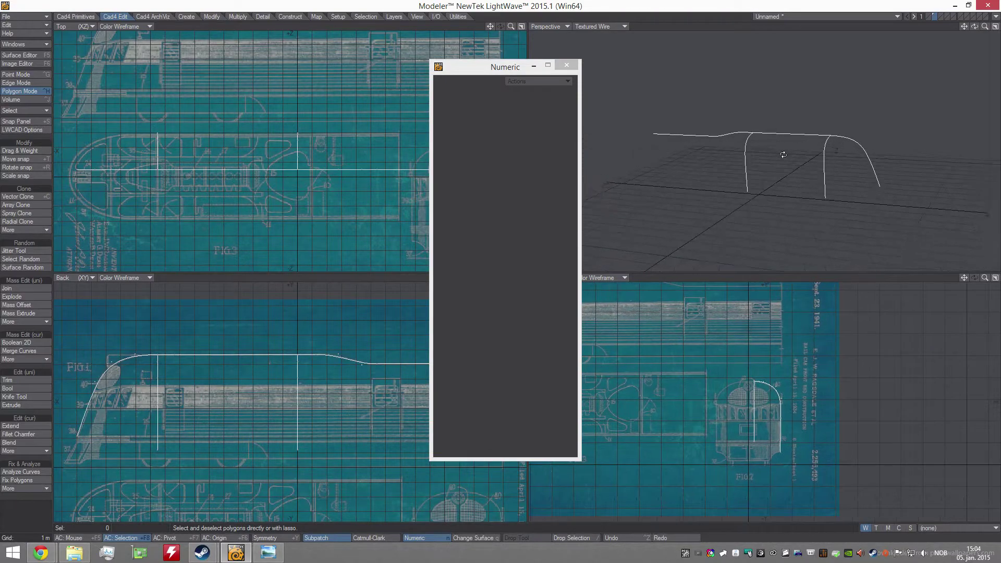
left_click_drag(744, 186, 816, 183, "alt")
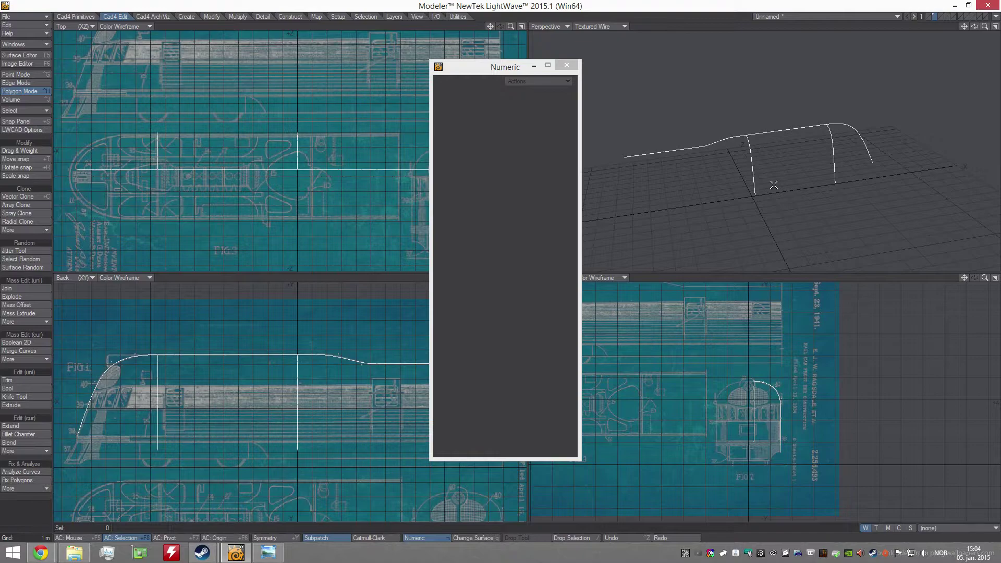
left_click_drag(785, 189, 768, 161, "alt")
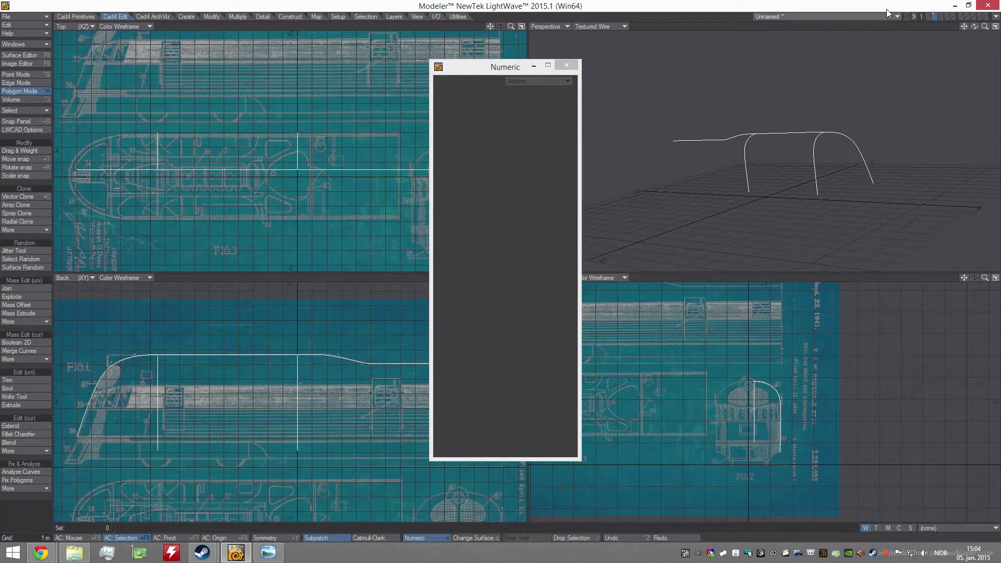
Switch to the Zephyr_Proto object and examine its curve framework along the length of the body.
left_click(835, 16)
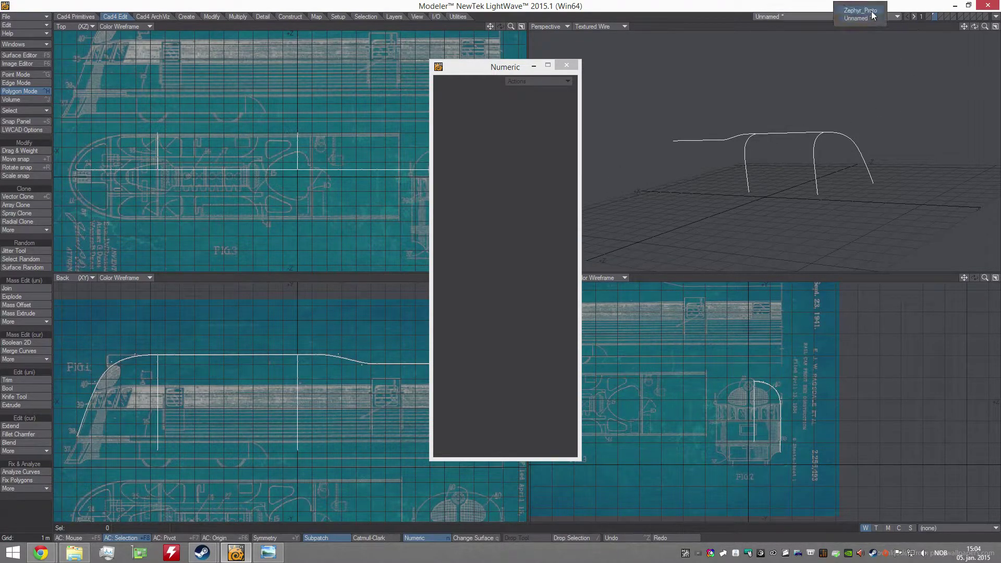
left_click_drag(762, 153, 864, 186, "alt")
left_click_drag(736, 238, 782, 163, "alt+shift")
mouse_move(782, 163)
left_mouse_down("ctrl+alt")
mouse_move(843, 134)
mouse_move(796, 157)
mouse_move(794, 138)
left_mouse_up("ctrl+alt")
left_click_drag(794, 138, 862, 134, "alt+shift")
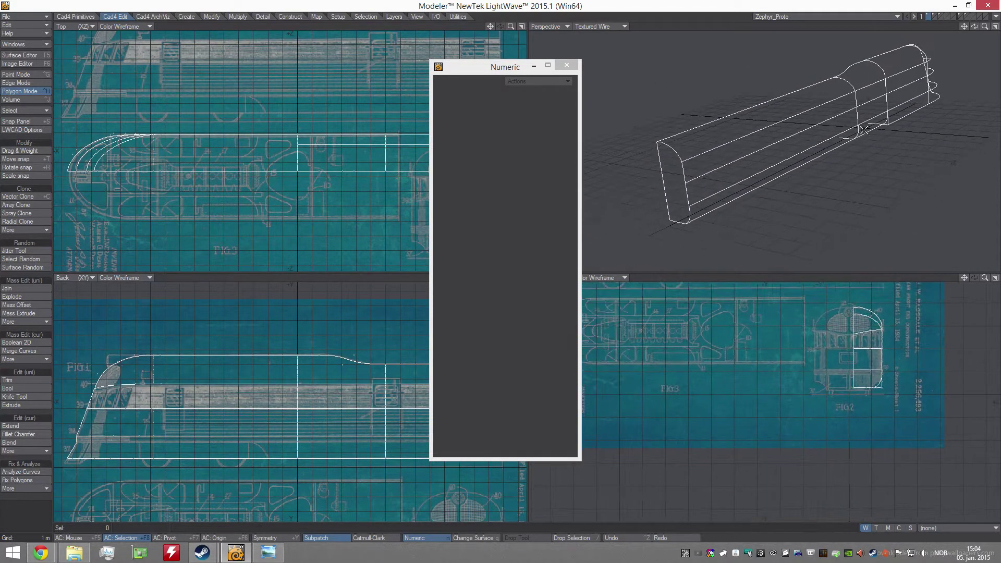
mouse_move(862, 127)
right_mouse_down()
mouse_move(756, 105)
mouse_move(751, 259)
right_mouse_up()
mouse_move(752, 259)
left_mouse_down()
mouse_move(865, 154)
mouse_move(858, 84)
mouse_move(761, 79)
mouse_move(793, 95)
left_mouse_up()
right_click_drag(793, 96, 800, 99)
left_click_drag(918, 133, 822, 174, "alt+shift")
mouse_move(822, 173)
left_mouse_down("alt")
mouse_move(784, 174)
mouse_move(832, 172)
mouse_move(880, 136)
left_mouse_up("alt")
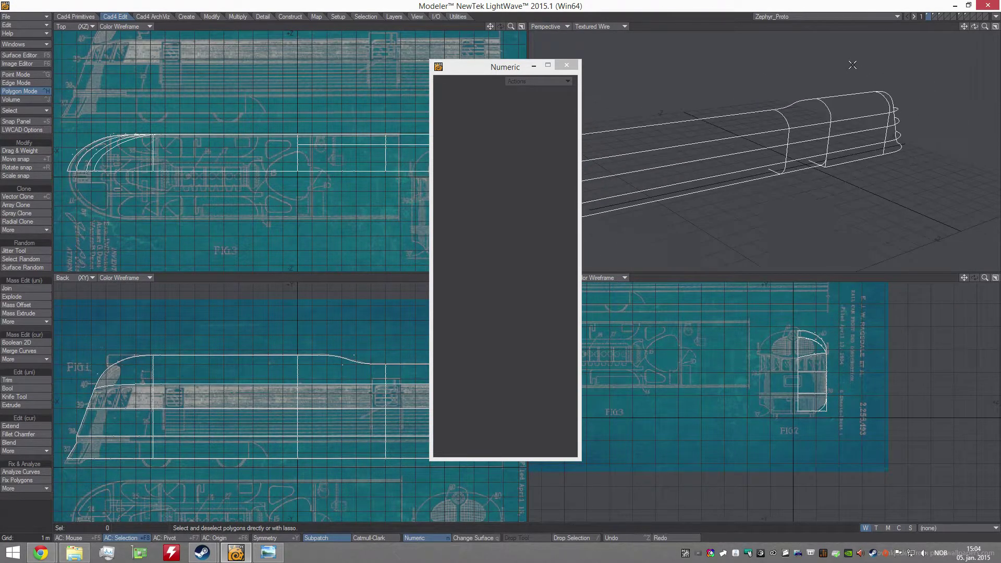
Examine the Zephyr_Proto framework around the nose and lower side, and close the numeric window.
mouse_move(827, 63)
right_mouse_down()
mouse_move(798, 146)
mouse_move(929, 75)
right_mouse_up()
mouse_move(836, 183)
left_mouse_down("alt")
mouse_move(797, 179)
mouse_move(820, 161)
left_mouse_up("alt")
left_click_drag(756, 155, 791, 158, "alt+shift")
left_click_drag(937, 162, 953, 166, "alt+shift")
left_click_drag(953, 167, 899, 163, "alt")
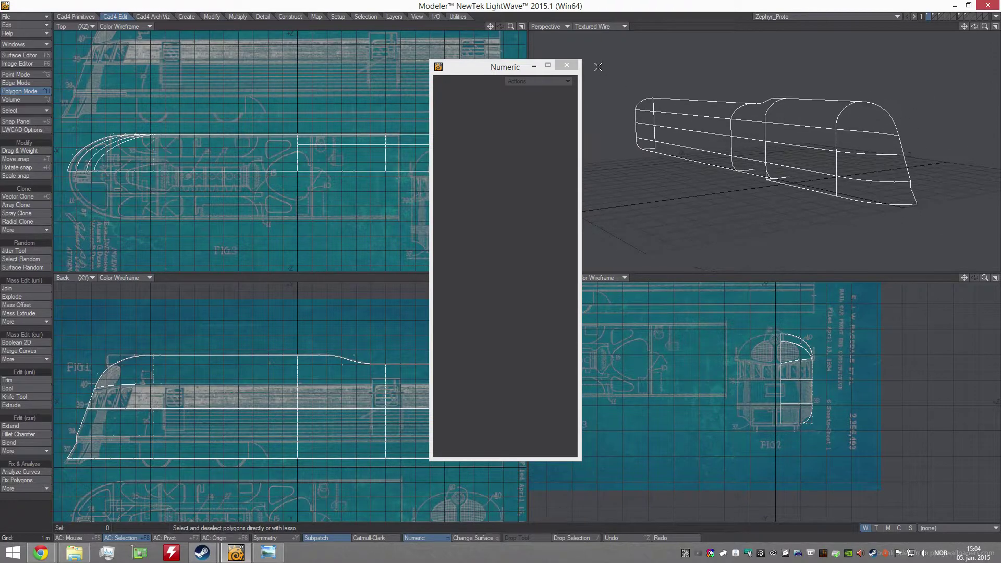
left_click(567, 65)
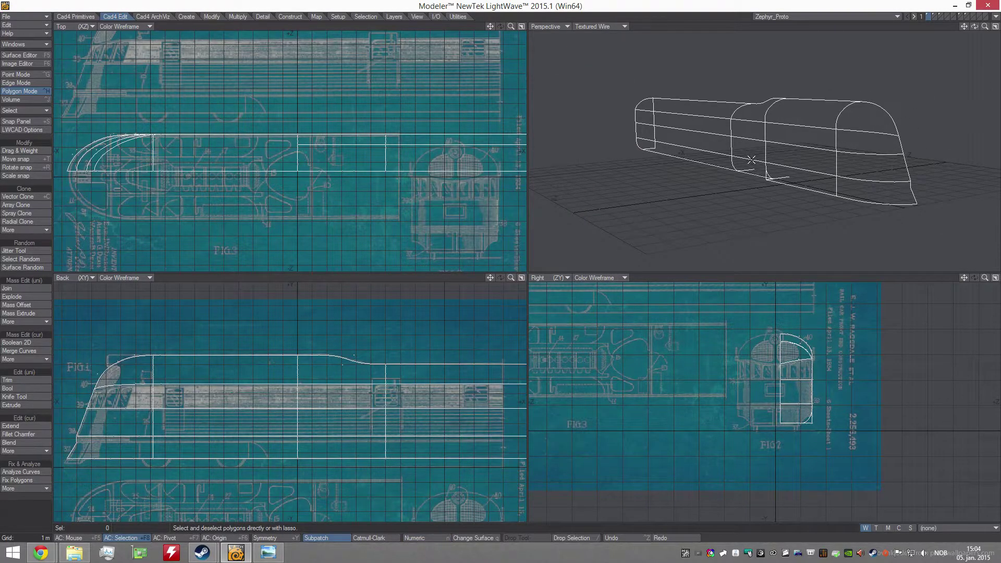
left_click_drag(751, 160, 708, 199, "alt")
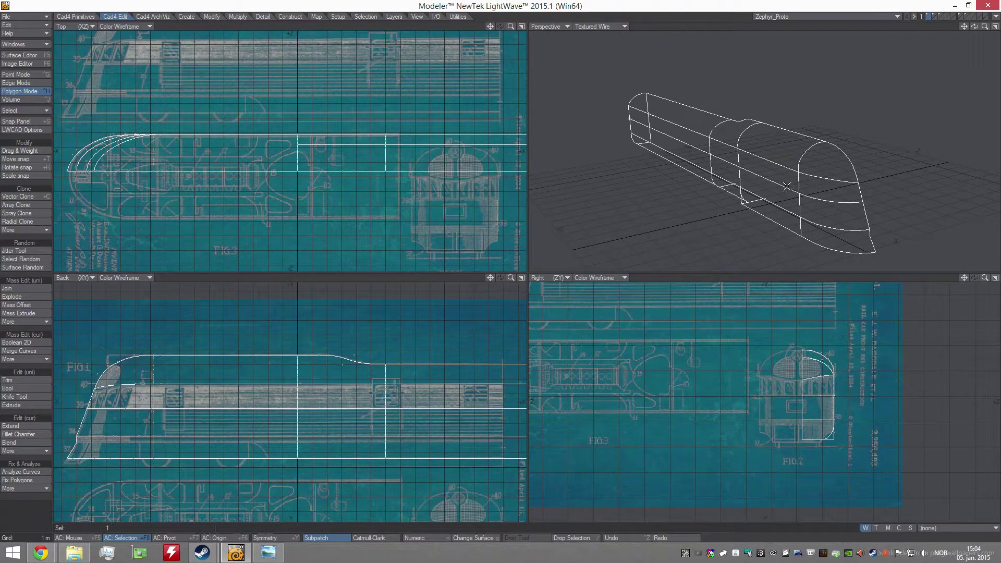
left_click_drag(783, 197, 823, 198, "alt")
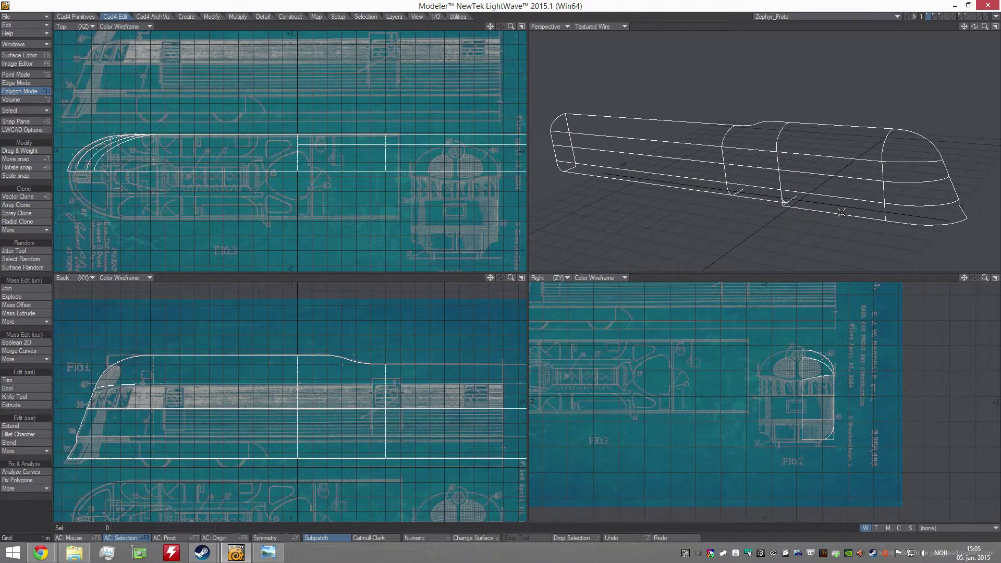
left_click_drag(842, 206, 783, 199, "alt+shift")
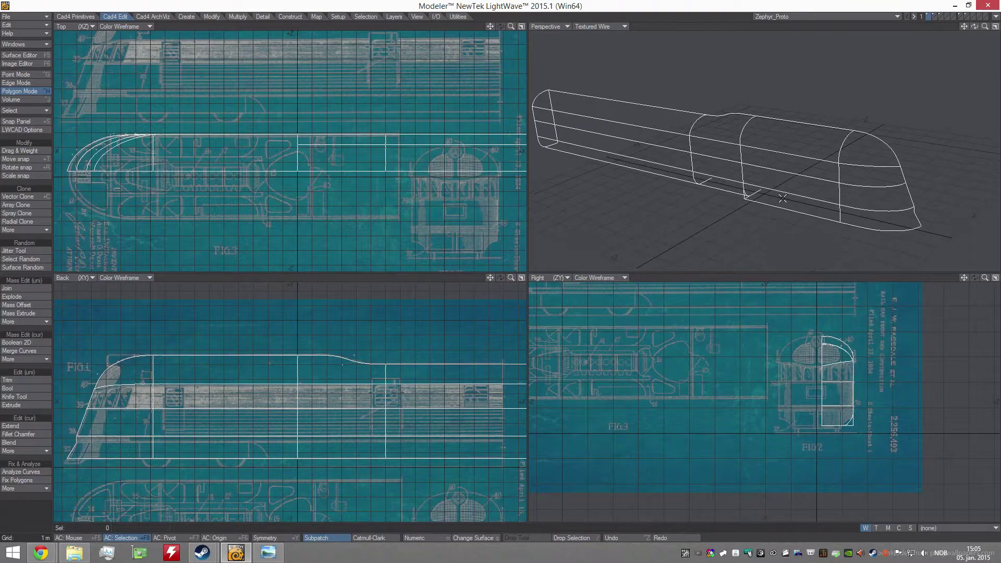
Pick out the lower side curve, compare the first two layers of Zephyr_Proto, and leave the second layer active.
left_click(793, 203)
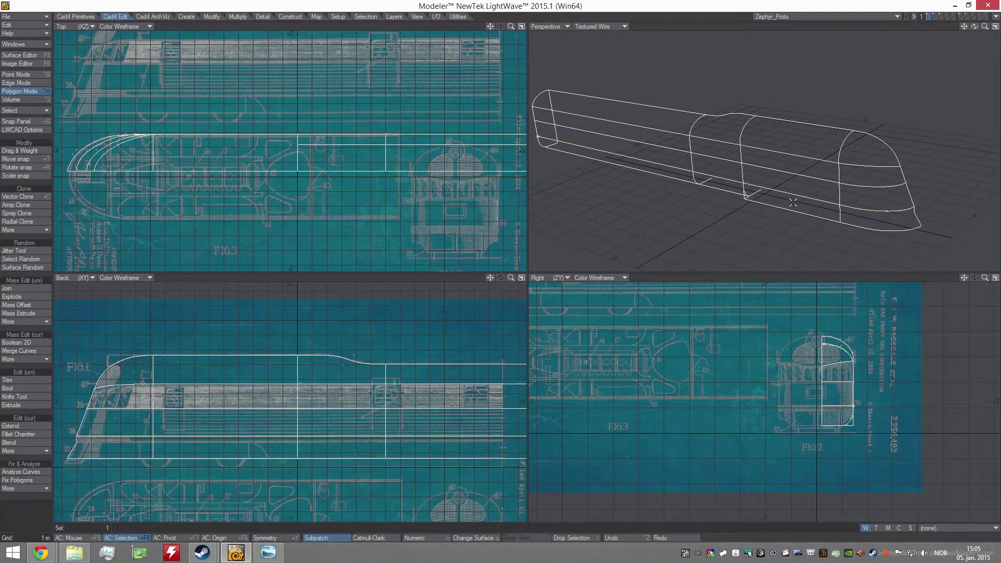
left_click(933, 14)
left_click(927, 14)
left_click(933, 13)
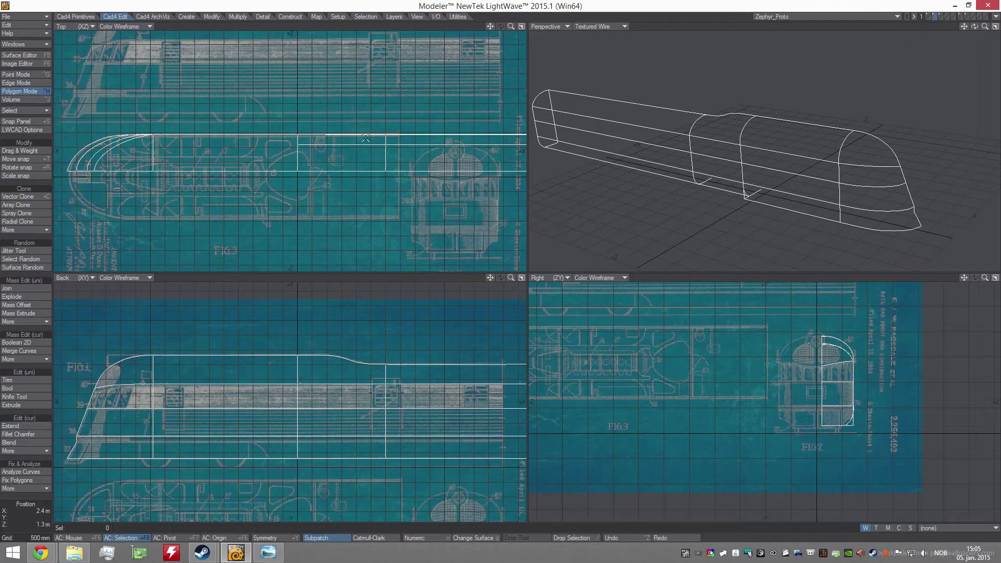
Paste a copy of the curve framework into the first layer of layer bank 2.
scroll(351, 137, "up", 2)
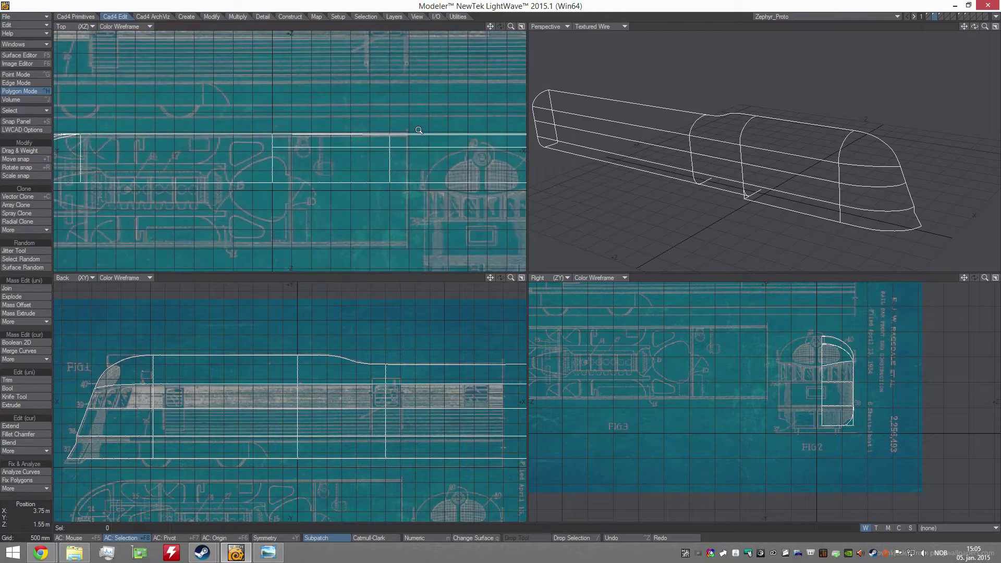
scroll(408, 130, "up", 1)
scroll(407, 130, "down", 1)
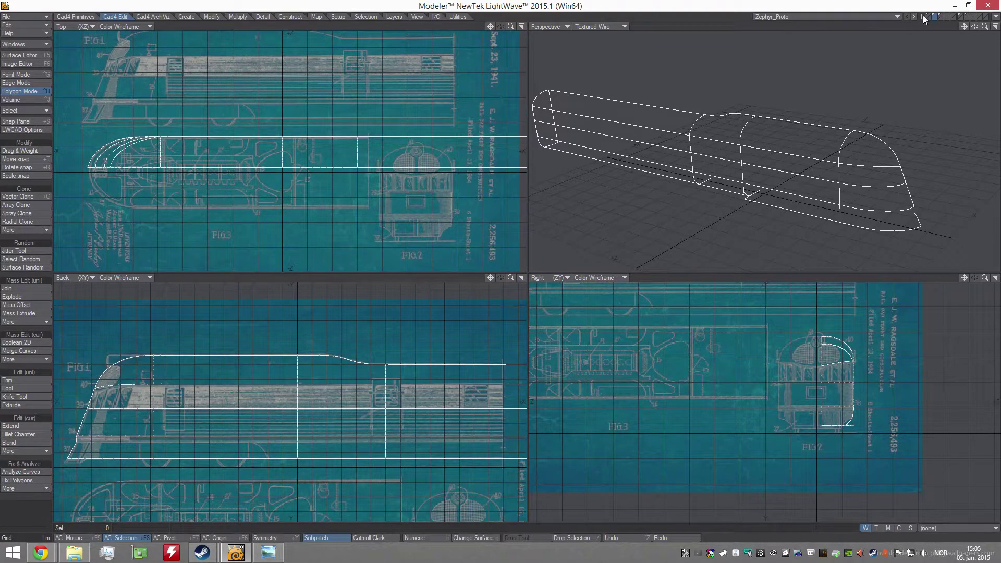
left_click(981, 17)
left_click(915, 16)
left_click(929, 15)
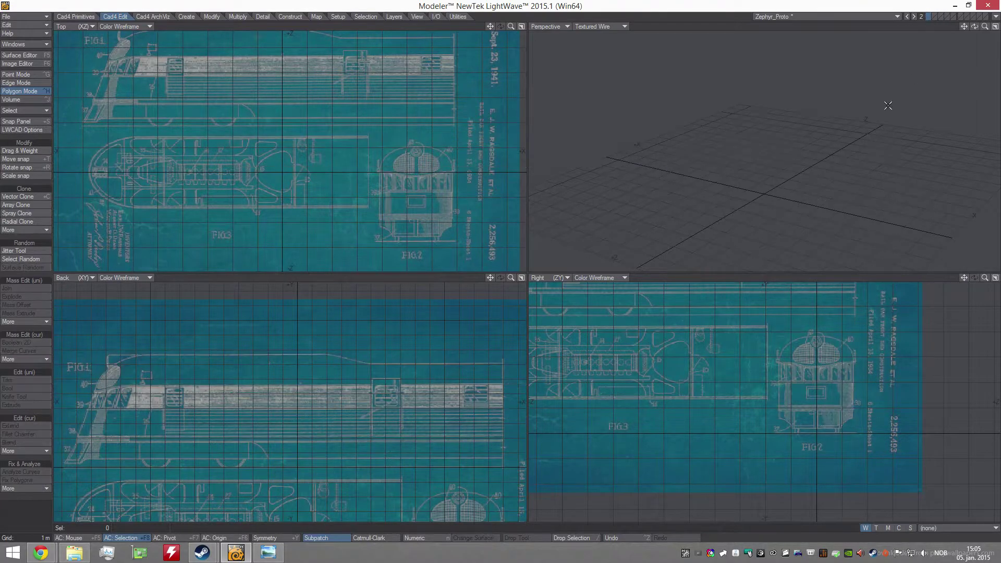
key("v")
Make a spline patch over the lowest band of the nose with Perpendicular 10 and Parallel 2.
left_click_drag(800, 193, 791, 197, "alt")
scroll(795, 201, "up", 2)
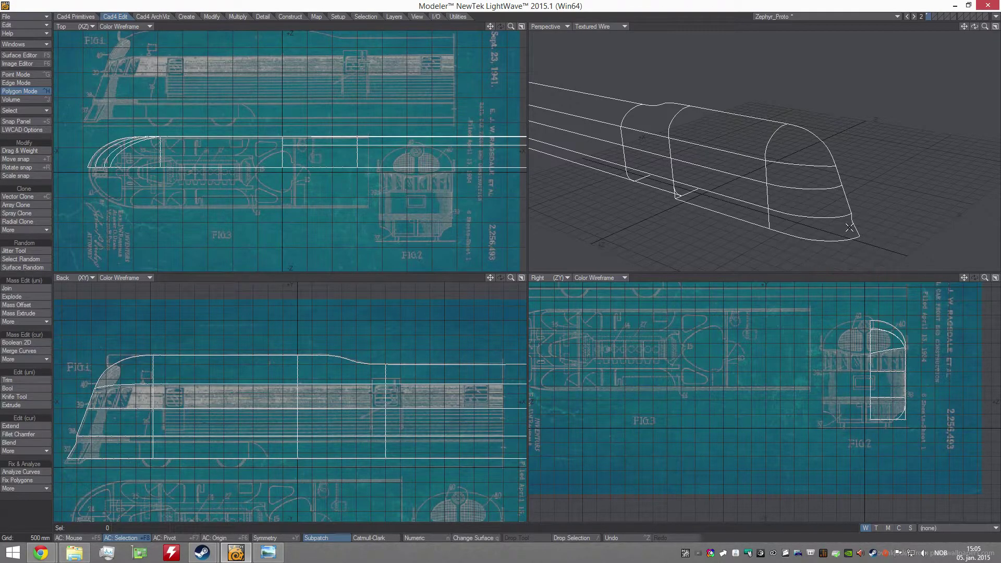
left_click(772, 219)
key("ctrl+f")
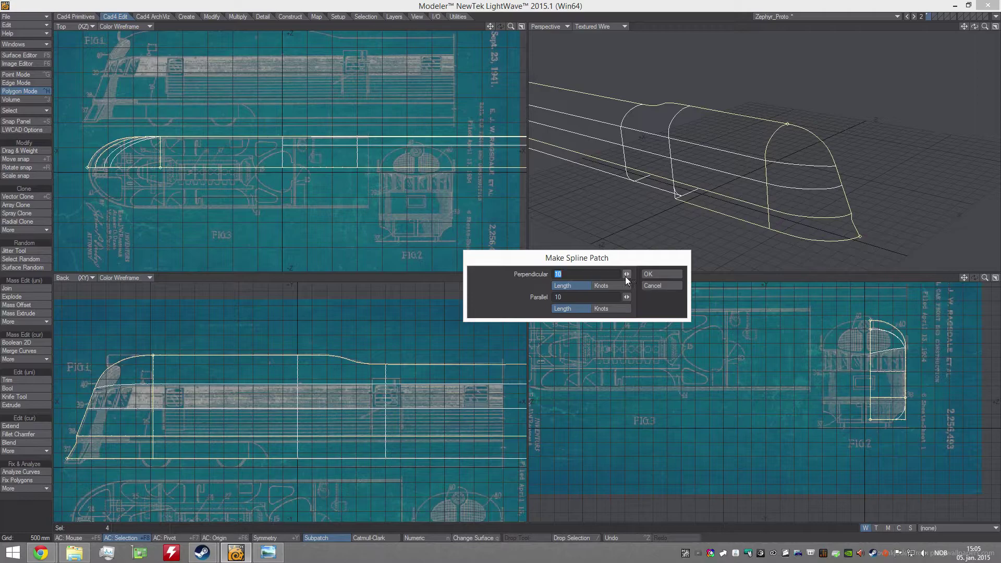
left_click_drag(569, 274, 554, 268)
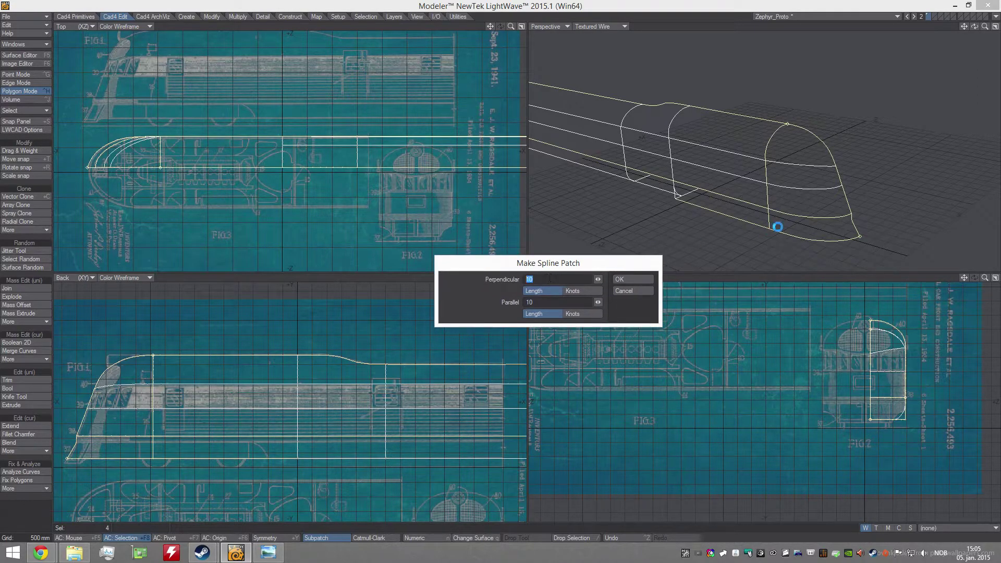
type("2")
left_click(640, 280)
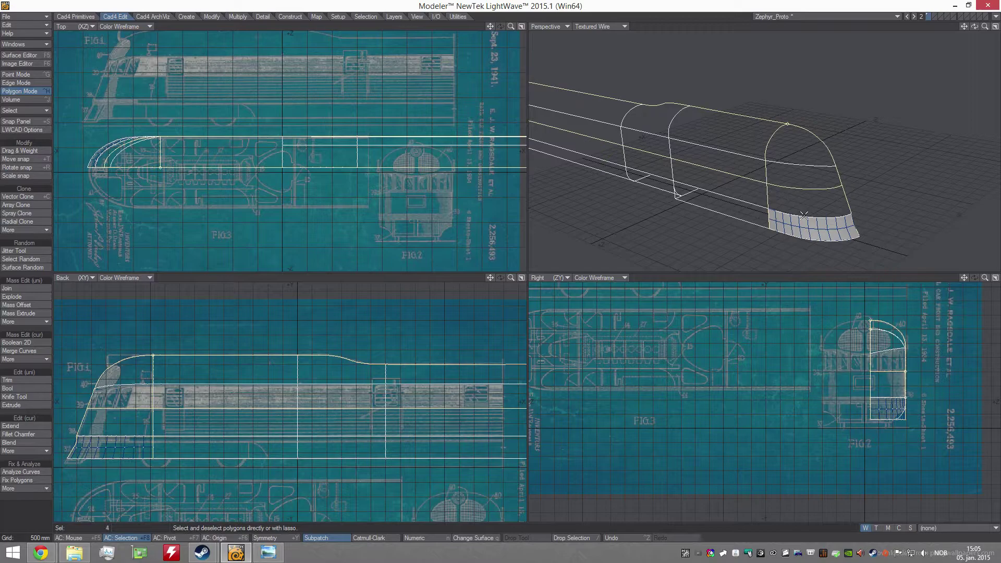
Try a spline patch on the nose's second band from below with Perpendicular 10 and Parallel 2, and undo it.
key("ctrl+f")
left_click(643, 279)
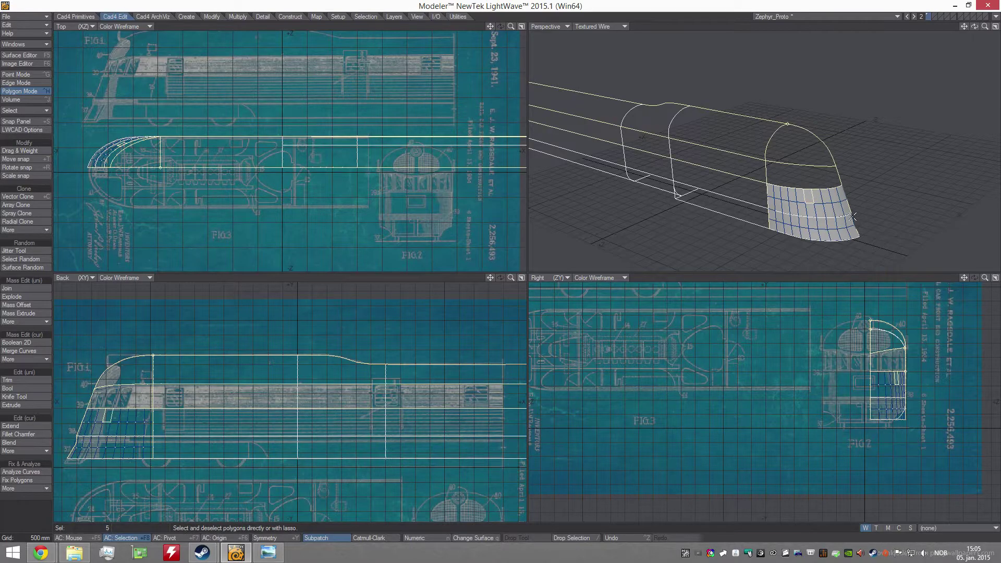
key("ctrl+z")
Make spline patches over the second and third nose bands from below with Perpendicular 10 and Parallel 1.
key("ctrl+f")
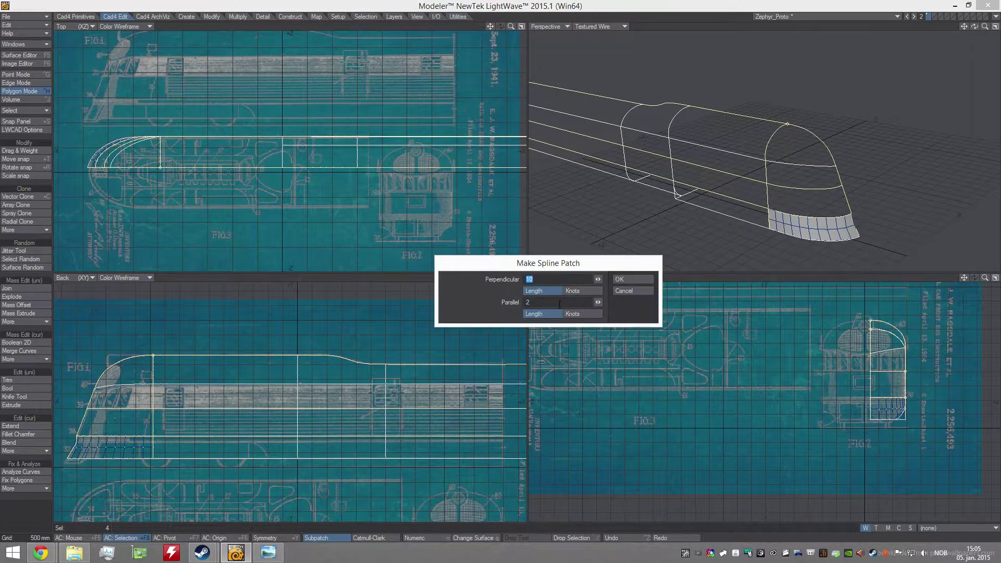
left_click(637, 280)
left_click(795, 168)
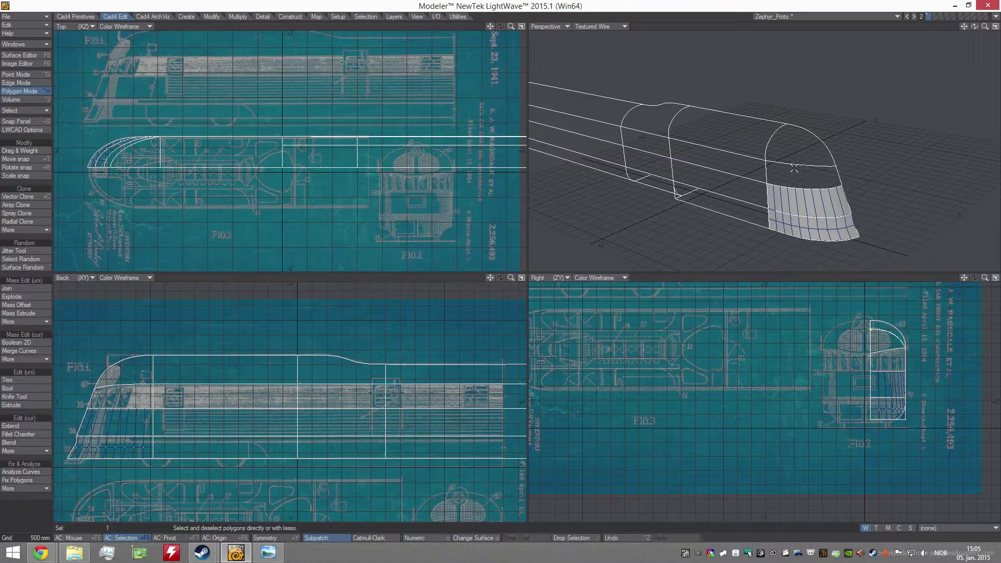
key("ctrl+f")
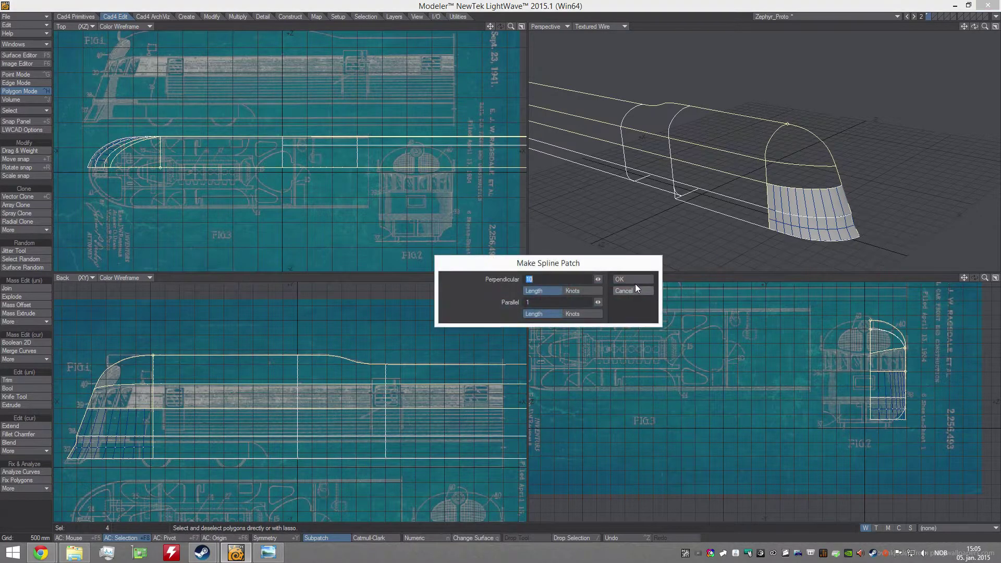
left_click(636, 283)
left_click(767, 135)
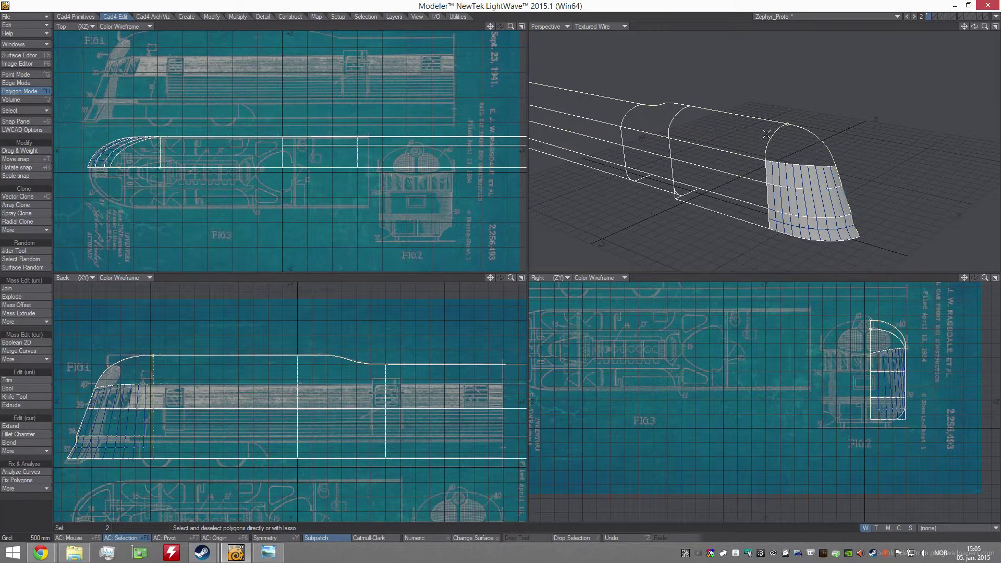
key("ctrl+f")
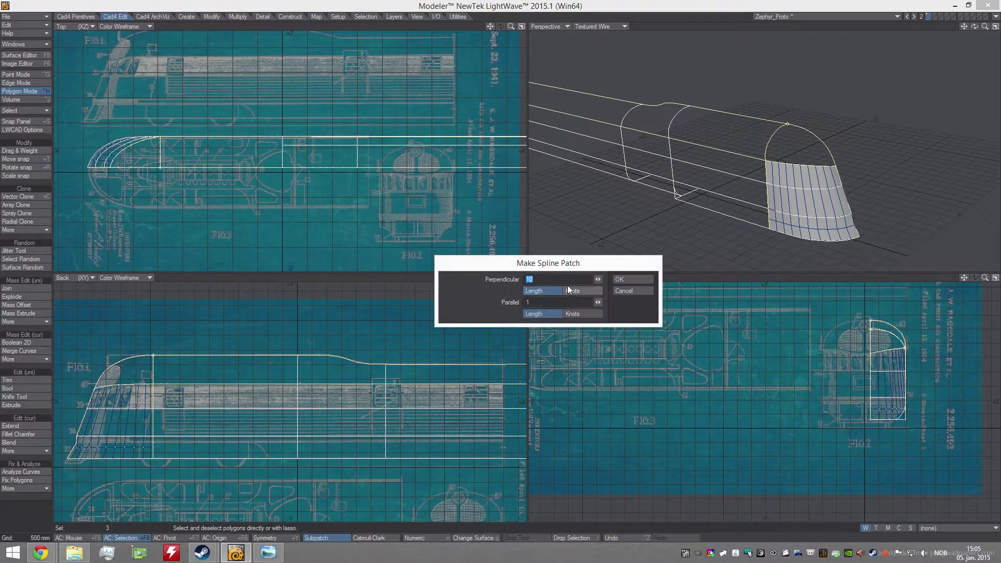
left_click(652, 291)
left_click_drag(789, 151, 917, 121, "alt")
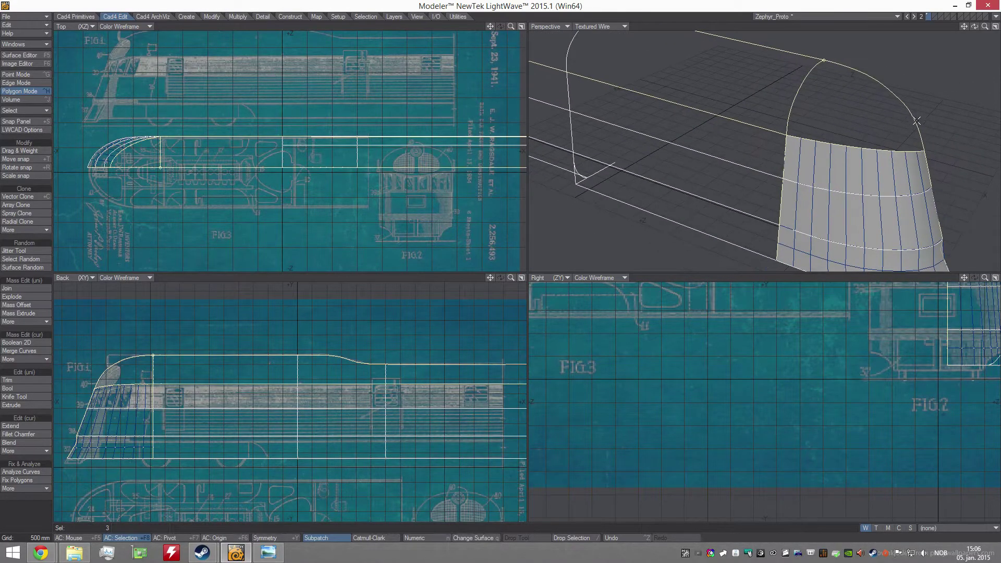
mouse_move(926, 144)
right_mouse_down()
mouse_move(913, 104)
mouse_move(835, 55)
mouse_move(893, 76)
mouse_move(928, 152)
mouse_move(836, 57)
right_mouse_up()
left_click_drag(850, 73, 811, 81, "alt")
mouse_move(795, 50)
right_mouse_down()
mouse_move(775, 102)
mouse_move(816, 42)
right_mouse_up()
key("slash")
Make a spline patch over the three-sided dome of the nose with Perpendicular 10 and Parallel 8.
left_click_drag(843, 83, 772, 97, "alt+shift")
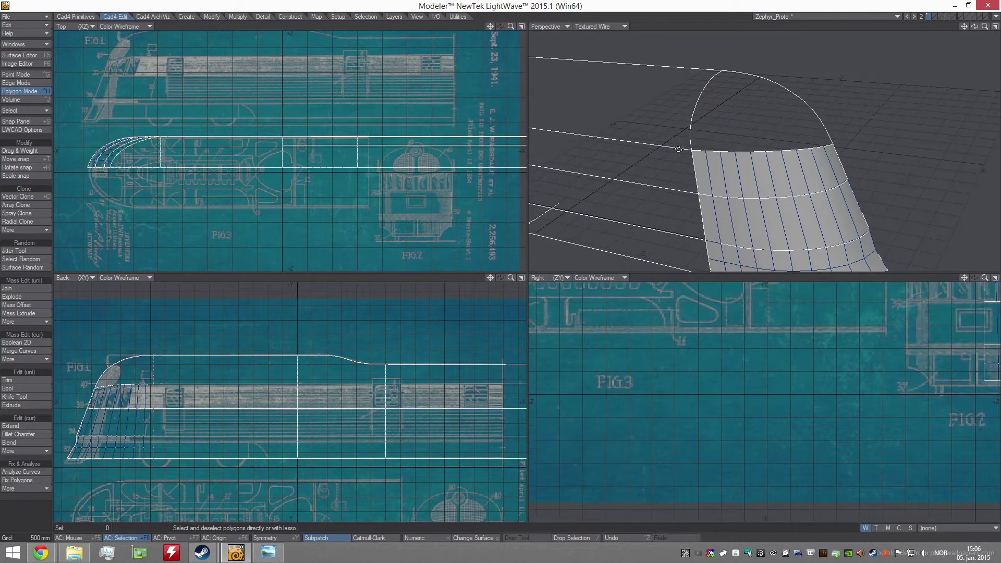
left_click(694, 104)
key("ctrl+f")
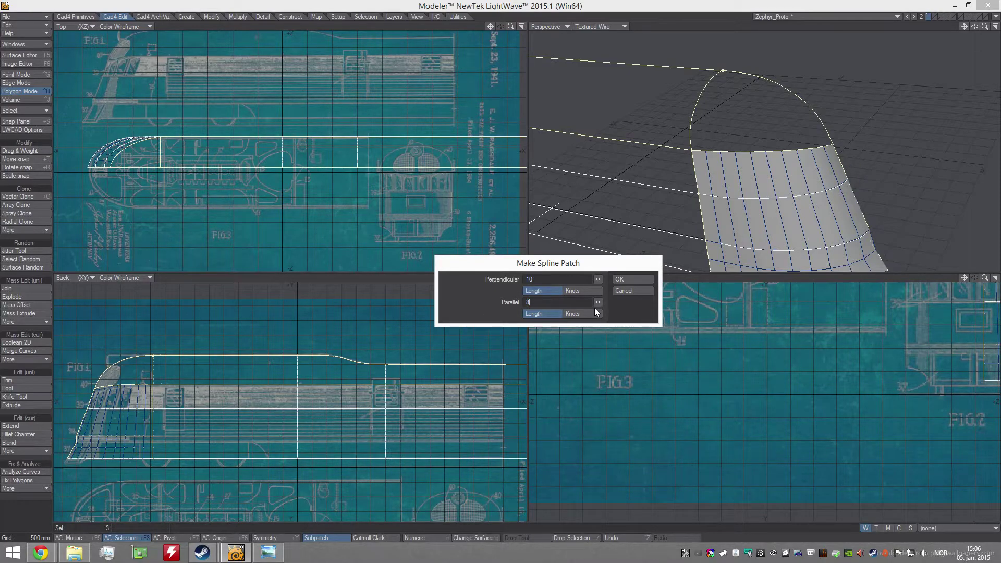
key("Return")
Check two of the triangular faces at the dome's tip and repair the patched mesh with Fix Polygons.
left_click_drag(802, 95, 691, 202, "alt")
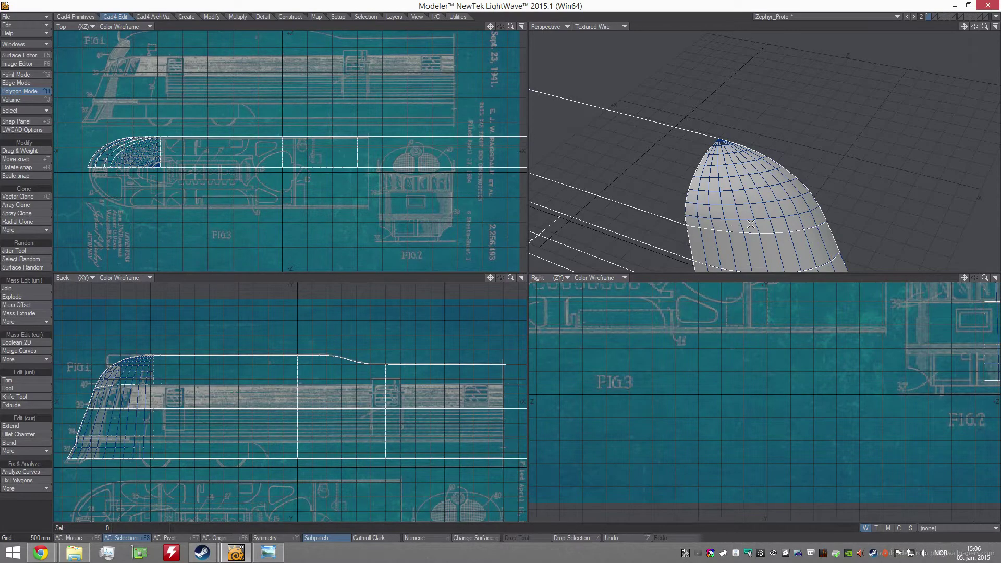
scroll(705, 152, "up", 5)
left_click(772, 162)
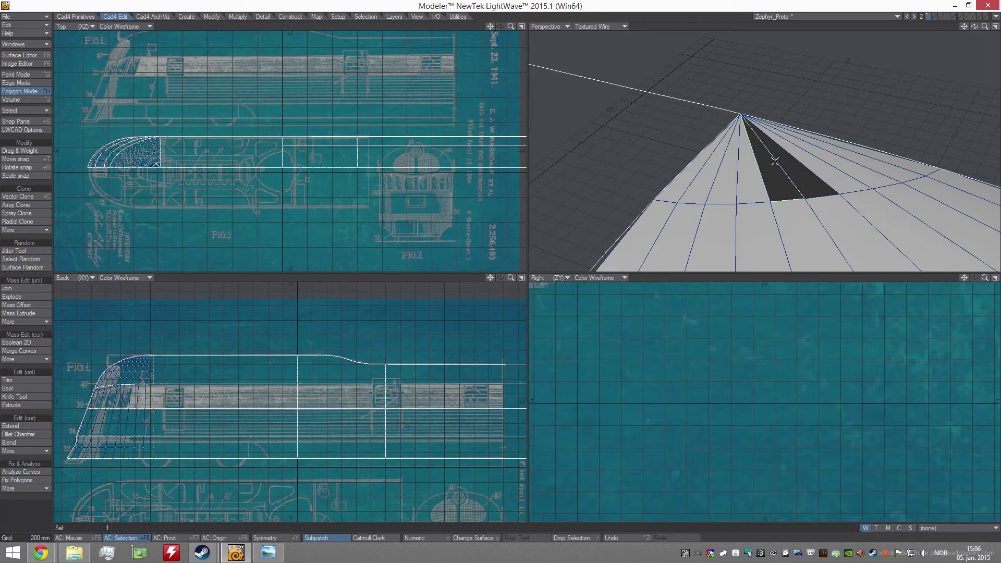
left_click(790, 163, "shift")
key("f")
key("slash")
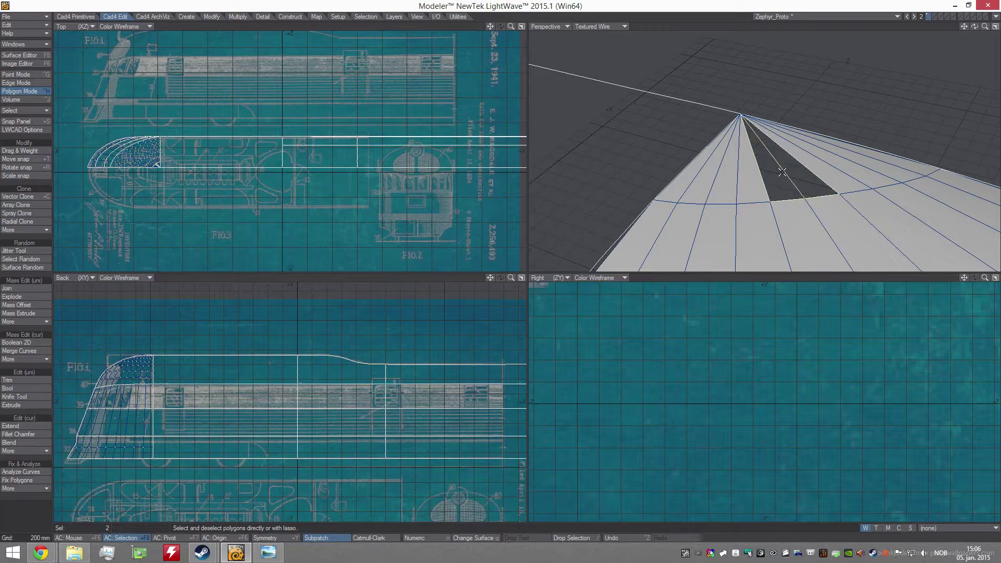
left_click(42, 479)
Try to make a spline patch over the sloping roof section between the two cross-sections behind the nose, with Perpendicular 10 and Parallel 8.
left_click_drag(765, 243, 837, 180, "ctrl+alt")
left_click_drag(837, 180, 812, 180, "ctrl+alt")
left_click_drag(811, 180, 746, 136, "alt+shift")
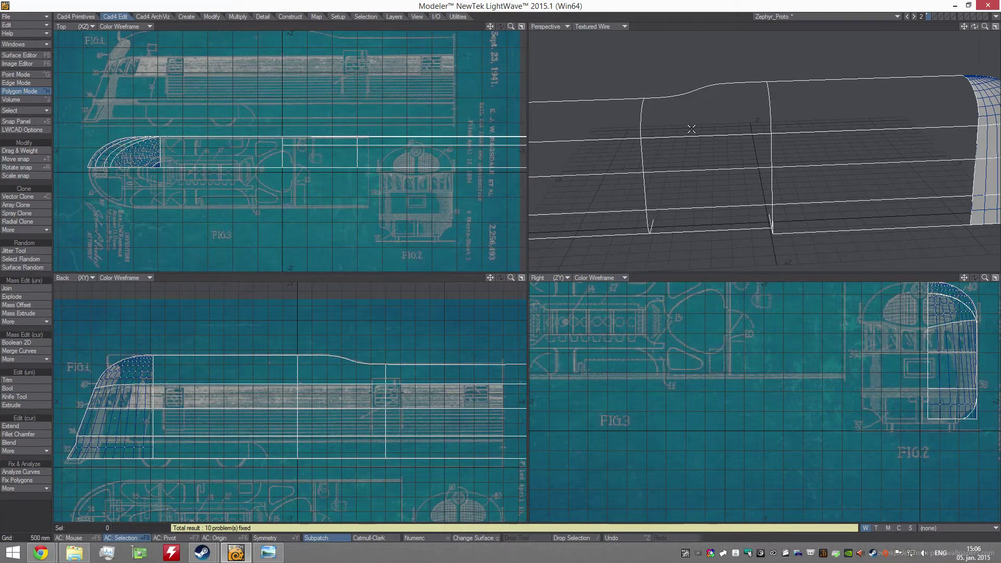
left_click_drag(711, 201, 750, 194, "alt")
left_click_drag(723, 164, 722, 171, "alt+shift")
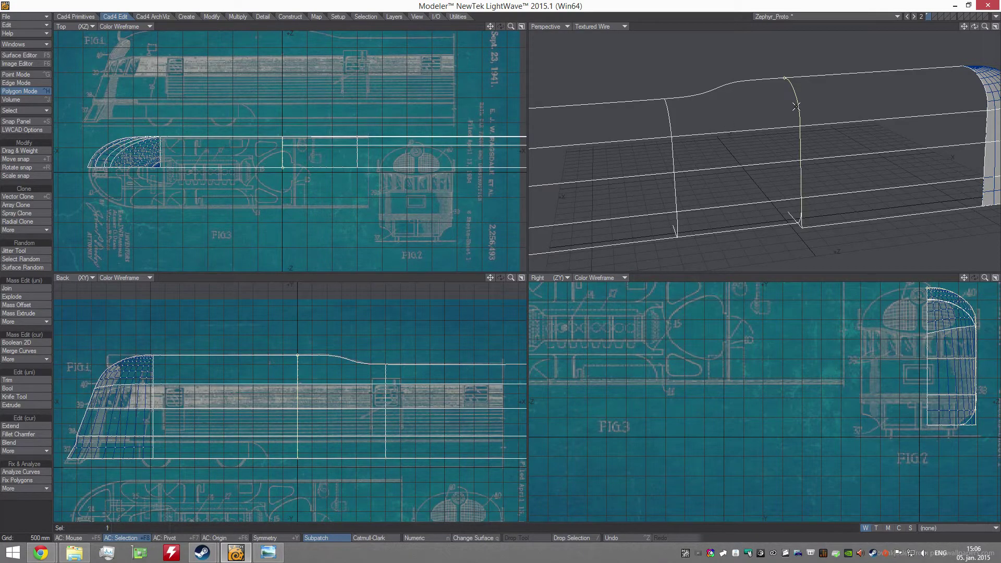
left_click(753, 112)
left_click(734, 129)
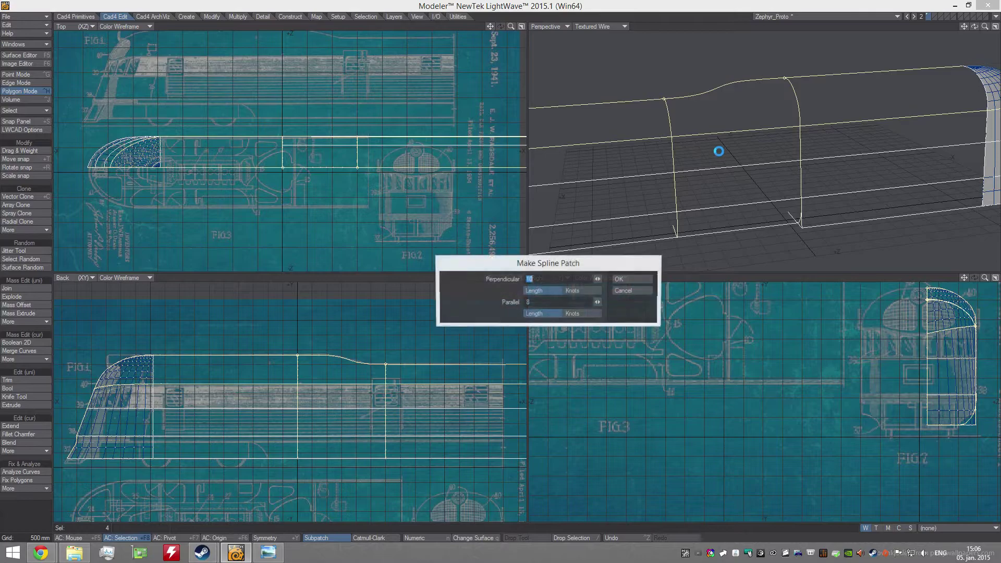
key("ctrl+f")
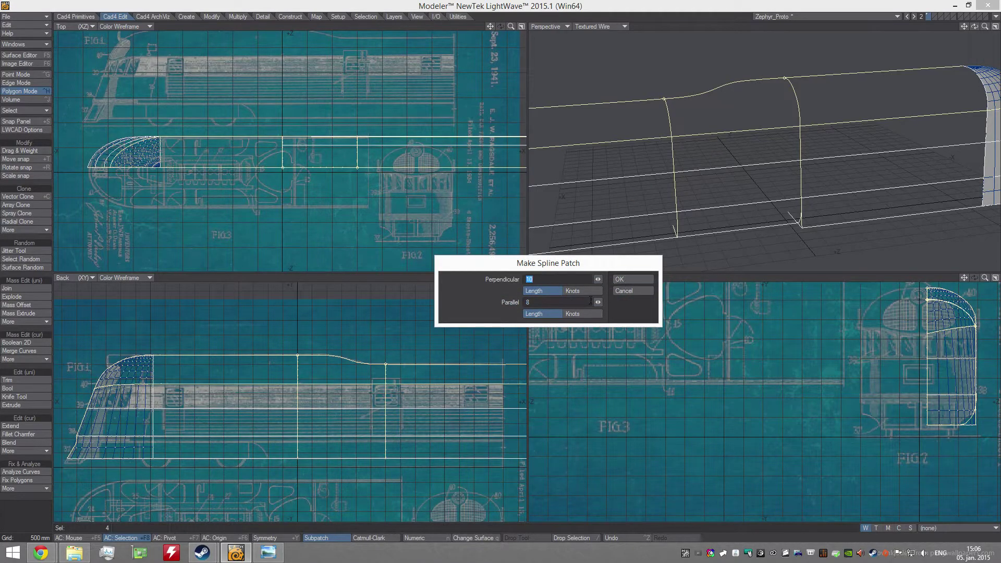
left_click(647, 280)
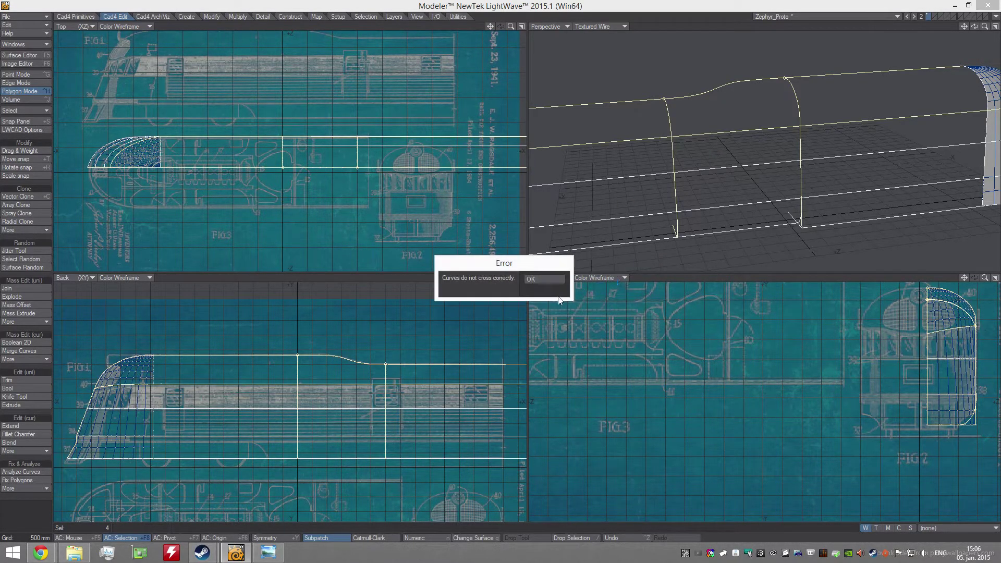
key("/")
Reselect the four curves bounding the sloping roof section and patch it with Perpendicular 10 and Parallel 8.
left_click_drag(778, 113, 728, 152, "alt")
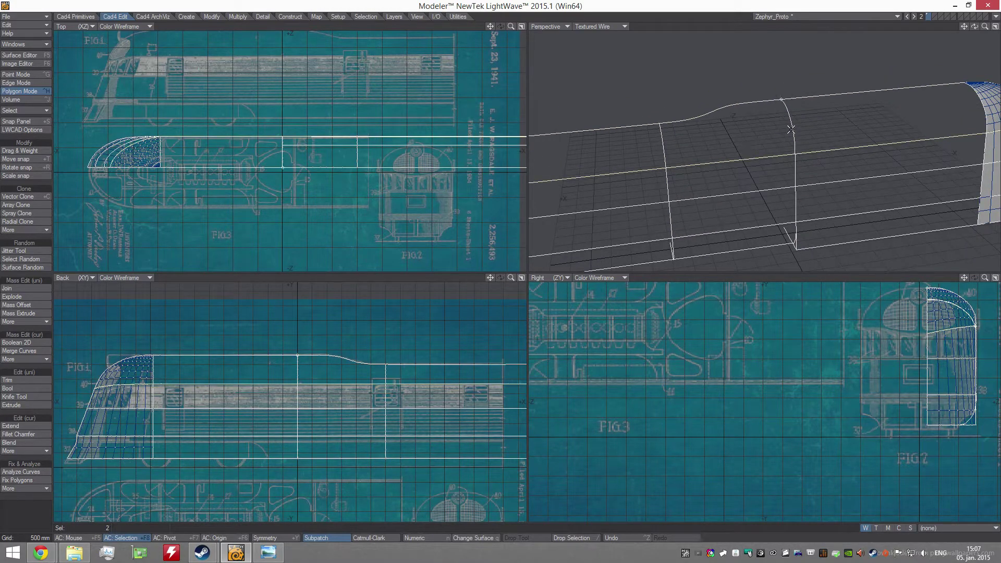
left_click(730, 106, "shift")
left_click(660, 138, "shift")
key("ctrl+f")
left_click(630, 280)
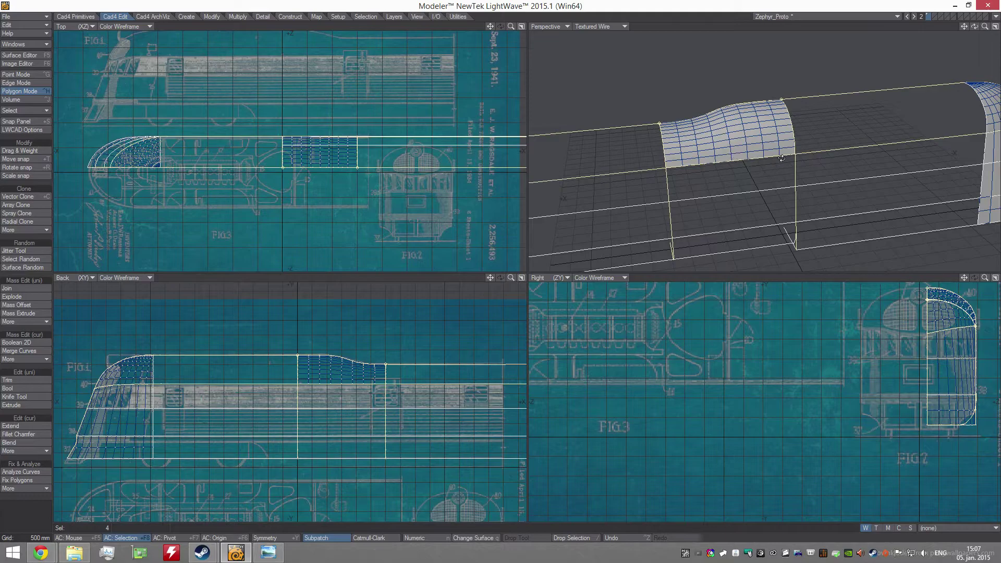
Undo the sloping roof patch and rebuild it with fewer lengthwise segments.
left_click_drag(782, 158, 755, 132, "alt")
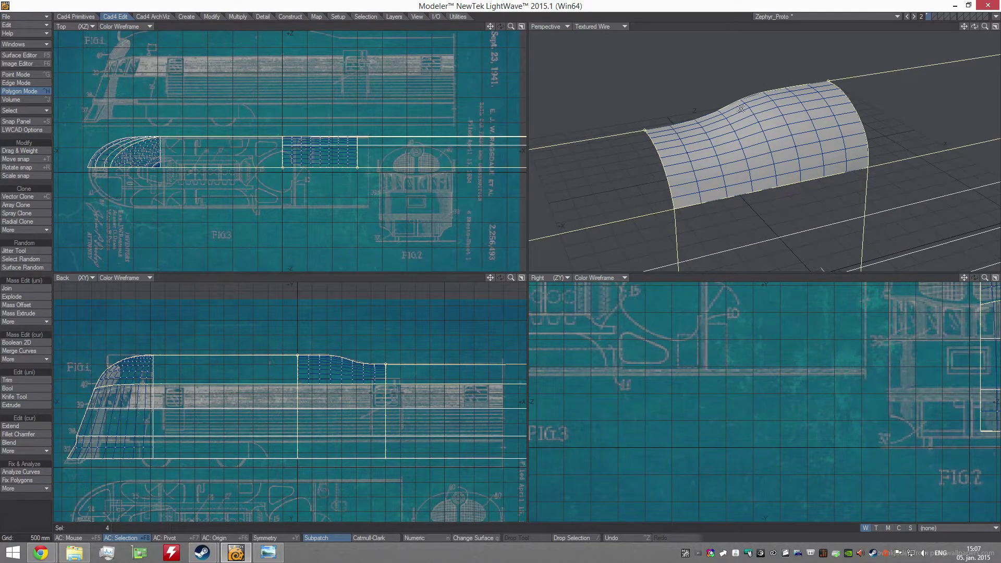
key("ctrl+z")
key("ctrl+f")
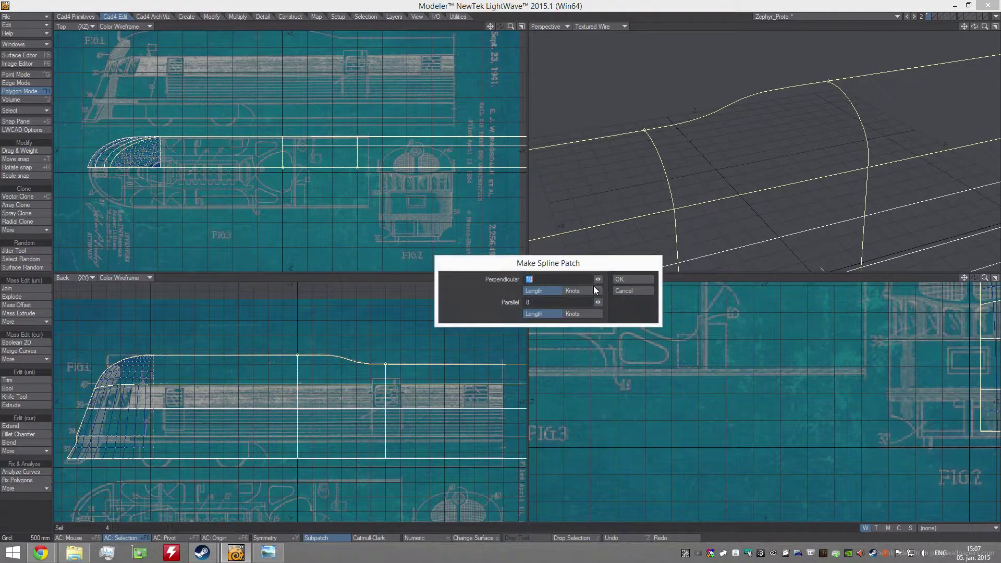
left_click(632, 280)
left_click_drag(704, 114, 727, 104, "ctrl+alt")
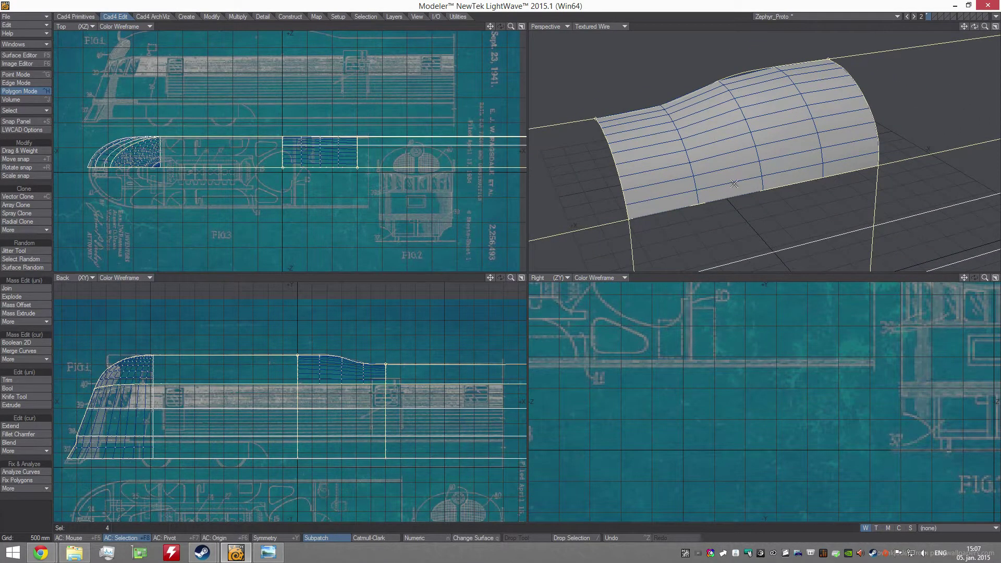
Undo the coarse roof patch and rebuild it with Perpendicular 10 and Parallel 24.
key("ctrl+z")
key("ctrl+f")
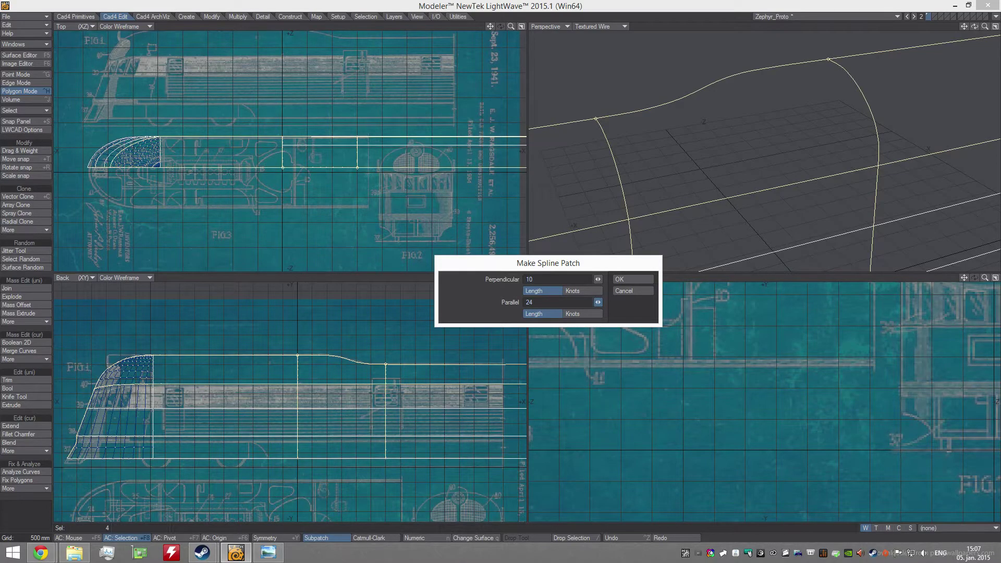
left_click(647, 279)
left_click_drag(704, 98, 798, 151, "ctrl+alt")
Undo the dense roof patch and rebuild it with Perpendicular 10 and Parallel 8.
key("ctrl+z")
key("ctrl+f")
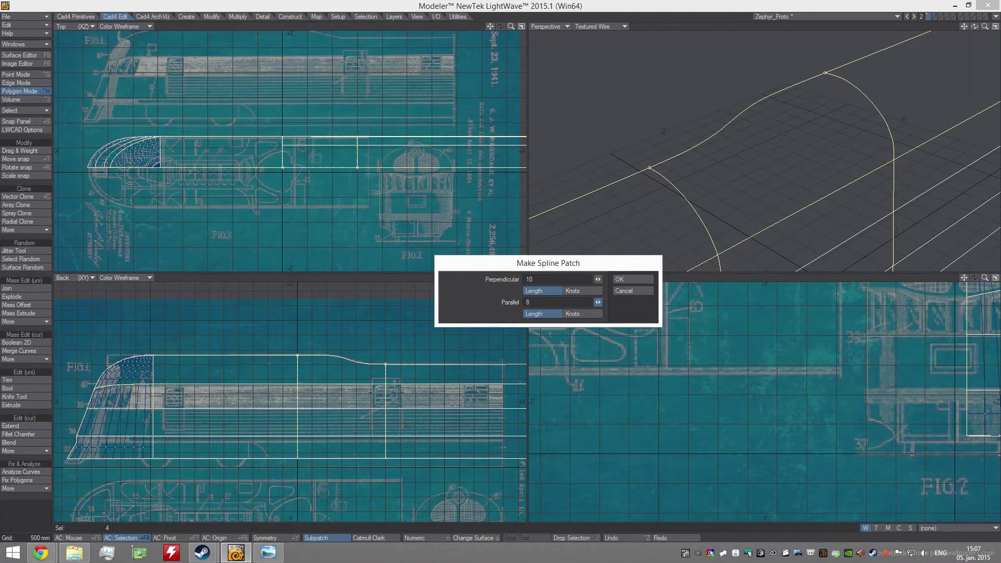
left_click(627, 280)
left_click_drag(865, 134, 788, 150, "alt+shift")
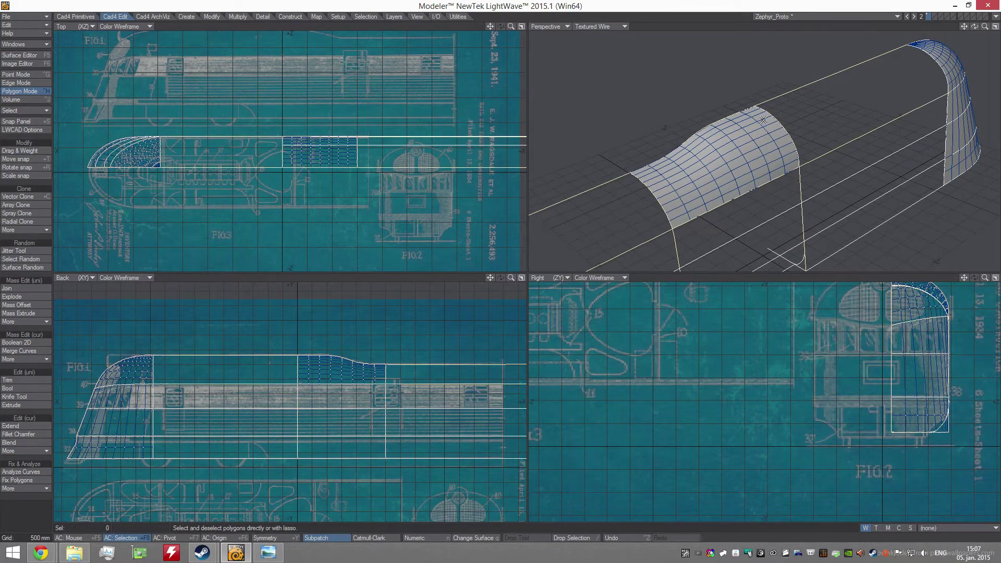
Pick out the strip of faces along the nose's rear edge to compare its divisions with the roof patch.
left_click(901, 120)
mouse_move(901, 120)
left_mouse_down("alt")
mouse_move(872, 177)
mouse_move(784, 141)
mouse_move(809, 187)
mouse_move(832, 190)
mouse_move(835, 155)
left_mouse_up("alt")
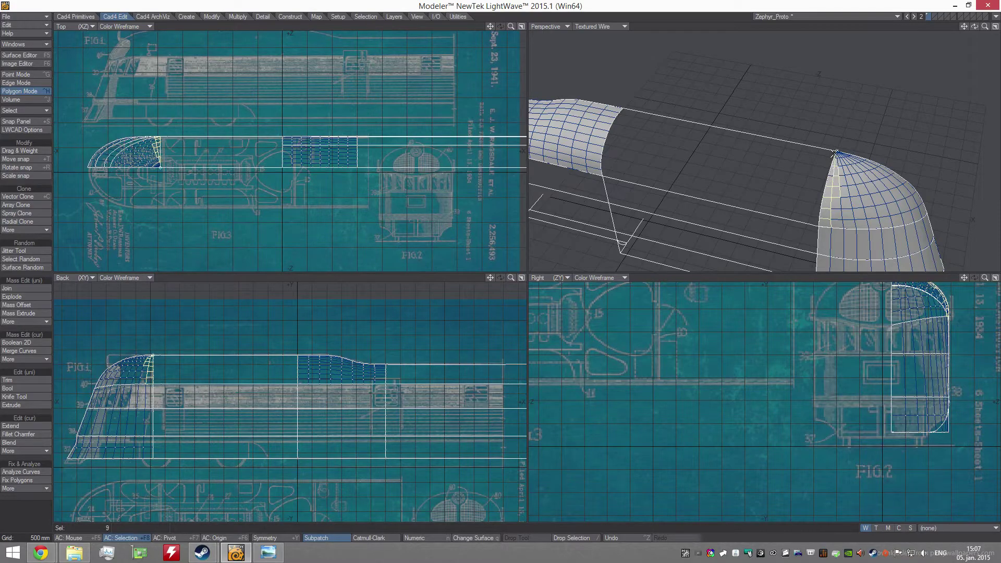
key("slash")
left_click_drag(718, 218, 736, 167, "alt")
Undo the sloping roof patch and rebuild it with 8 segments around the cross-section.
key("ctrl+z")
key("ctrl+f")
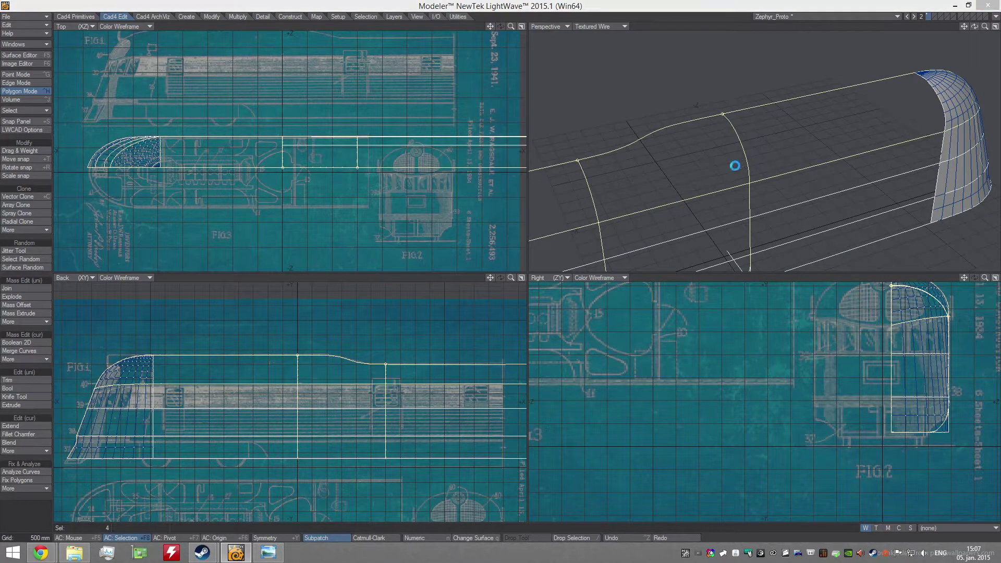
type("8")
key("Return")
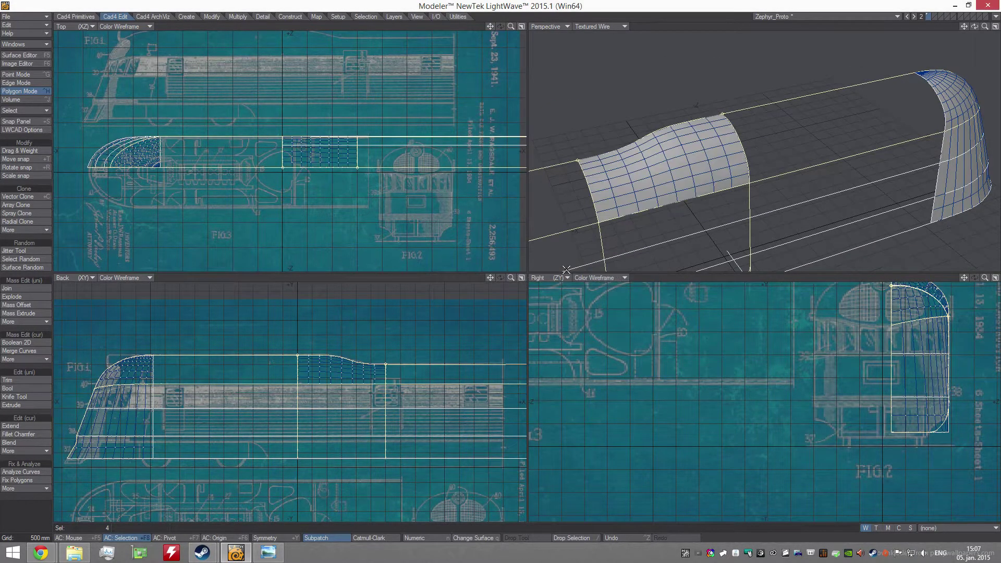
Fill the straight roof section between the nose and the sloping roof patch with a matching spline patch.
left_click_drag(793, 144, 779, 159, "alt+shift")
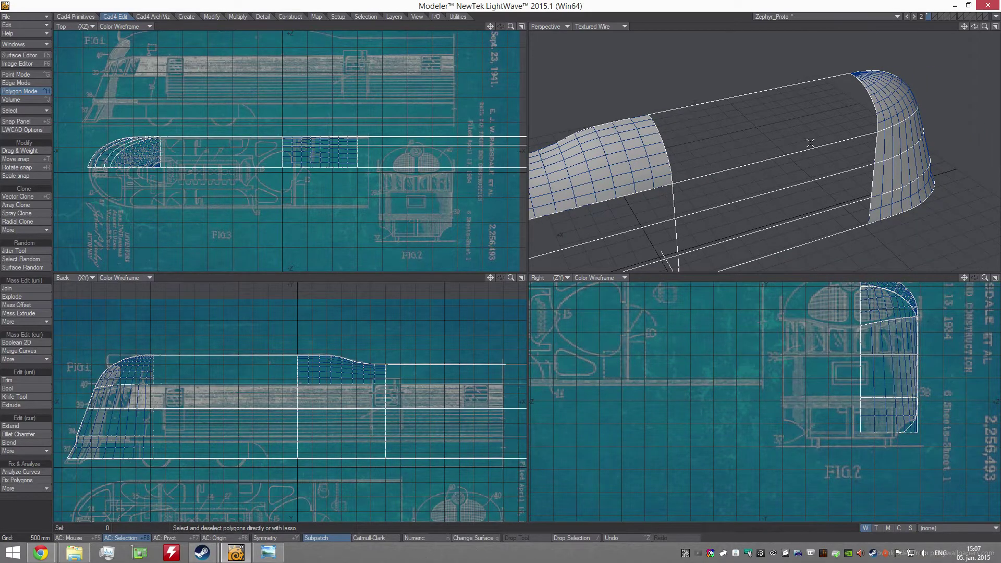
left_click(834, 143)
left_click(878, 110, "shift")
left_click(787, 88, "shift")
key("ctrl+f")
left_click(647, 279)
key("/")
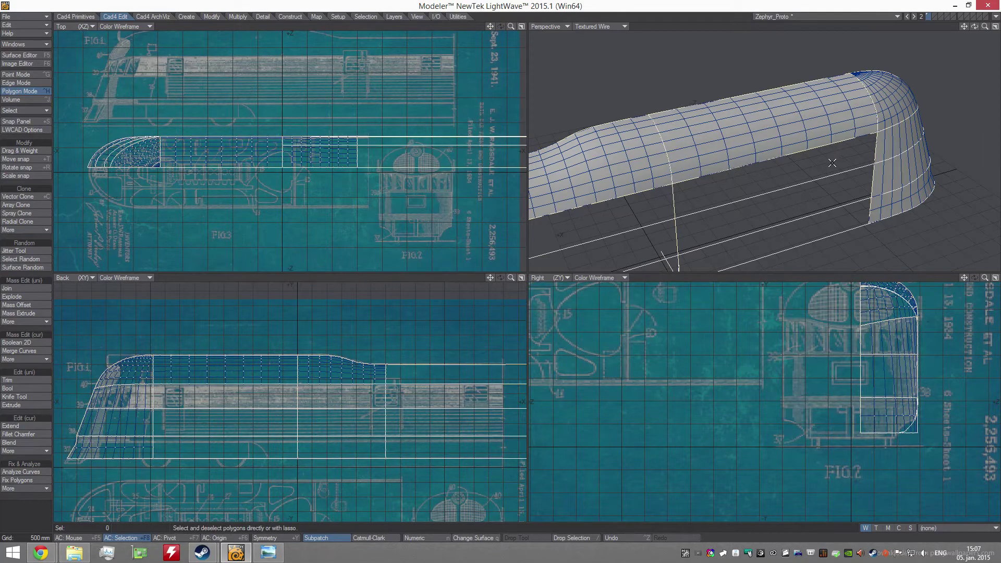
Isolate the patched nose and roof surfaces by selecting all their connected polygons and hiding the framework curves, leaving nothing selected.
left_click_drag(833, 162, 796, 166, "alt")
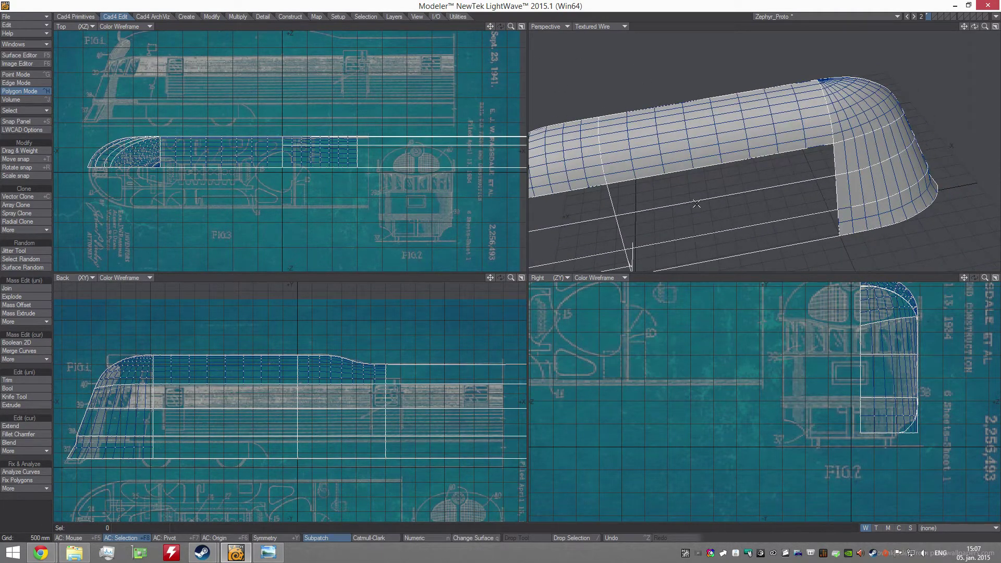
mouse_move(546, 167)
left_mouse_down()
mouse_move(871, 102)
mouse_move(860, 156)
mouse_move(877, 213)
left_mouse_up()
key("bracketright")
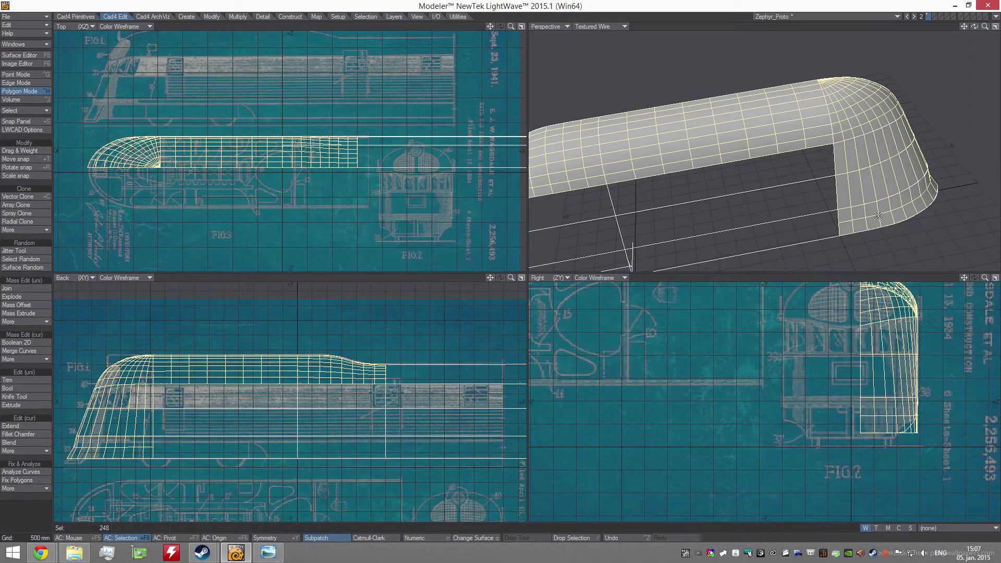
key("equal")
key("slash")
left_click_drag(835, 176, 765, 170, "alt")
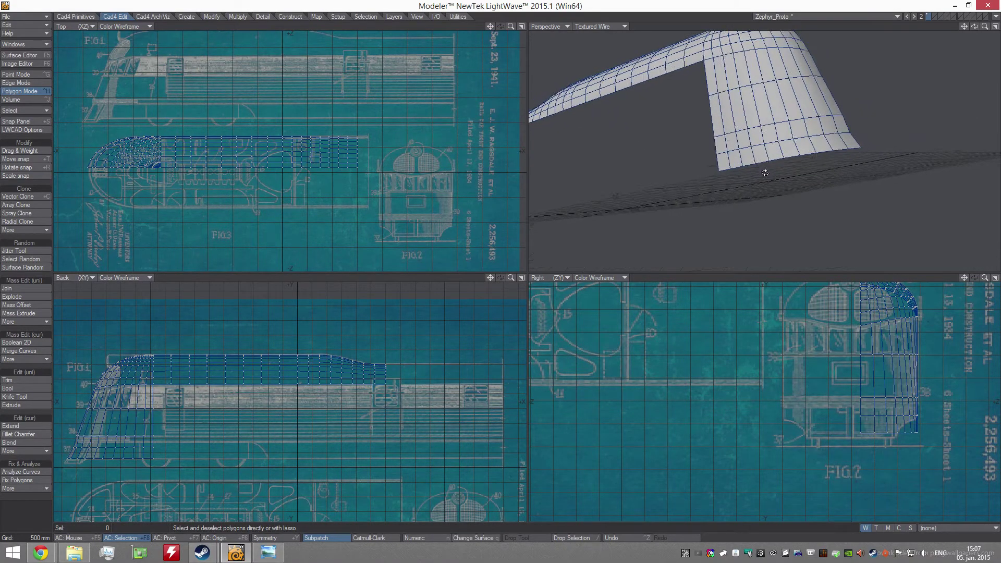
left_click_drag(835, 117, 772, 181, "alt+shift")
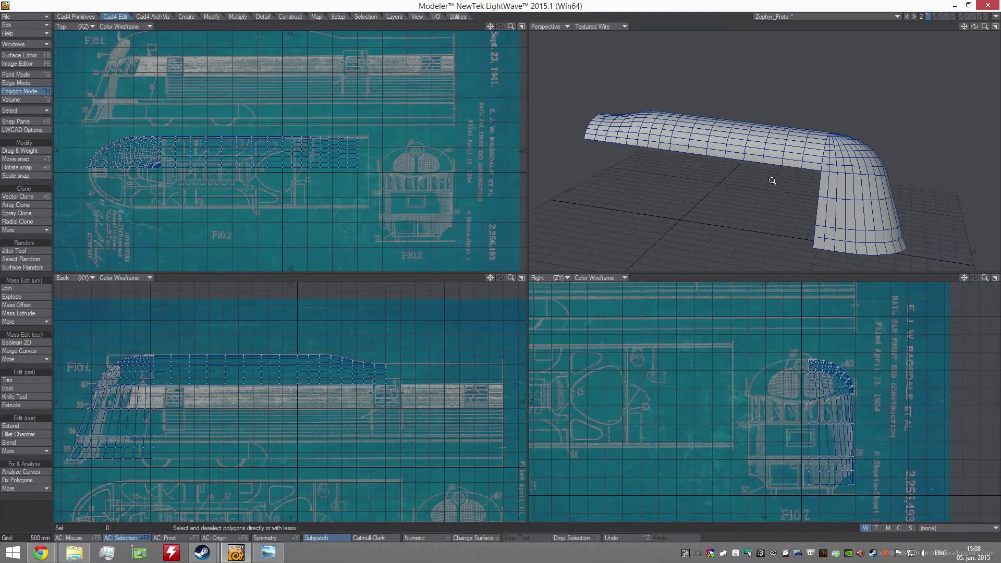
Show the layer with the complete locomotive body and examine its nose, headlight and roof from several angles.
left_click(939, 17)
left_click_drag(845, 128, 760, 136, "alt")
scroll(682, 143, "up", 3)
left_click_drag(824, 140, 828, 151, "alt")
scroll(723, 107, "up", 2)
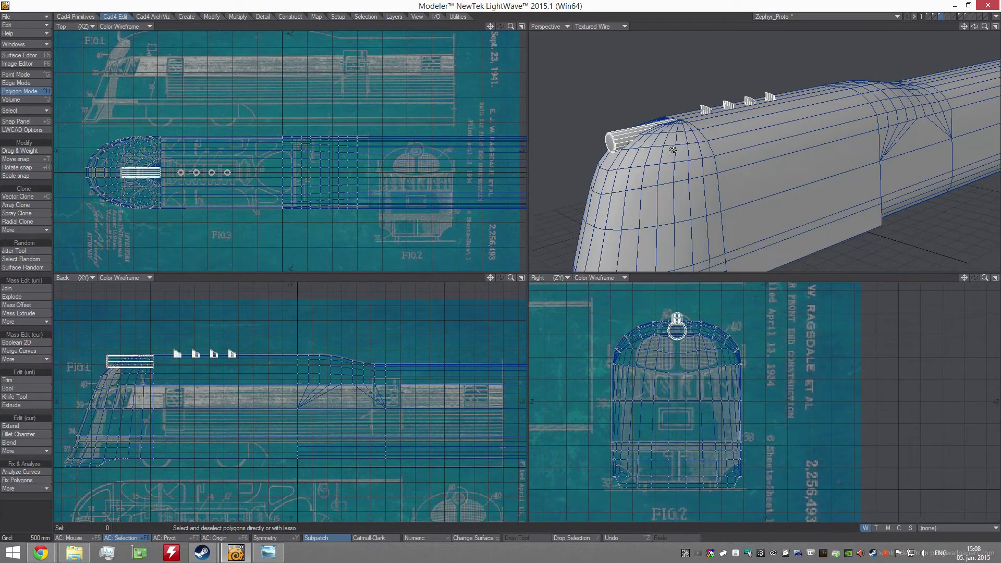
scroll(694, 160, "down", 5)
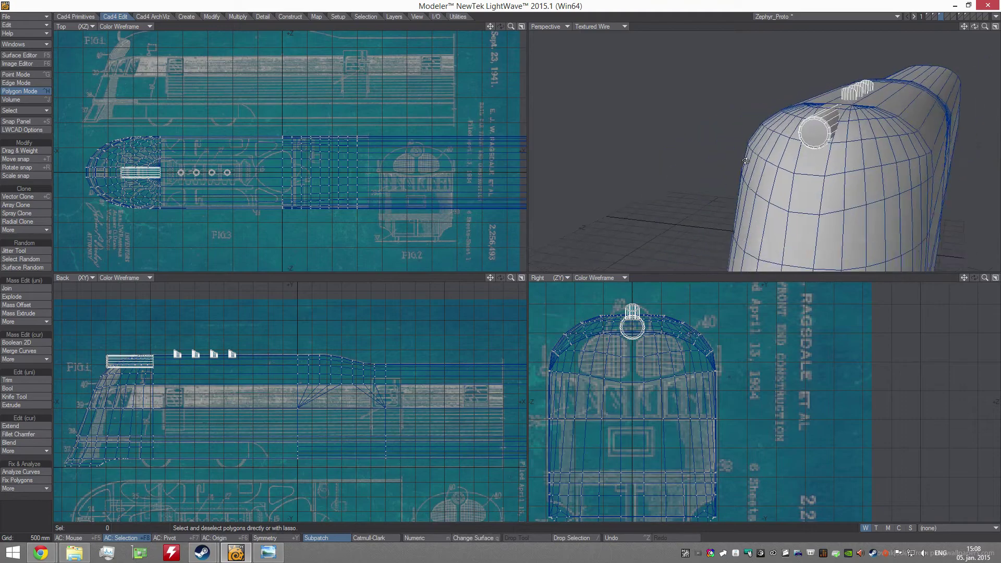
left_click_drag(788, 154, 739, 191, "alt+shift")
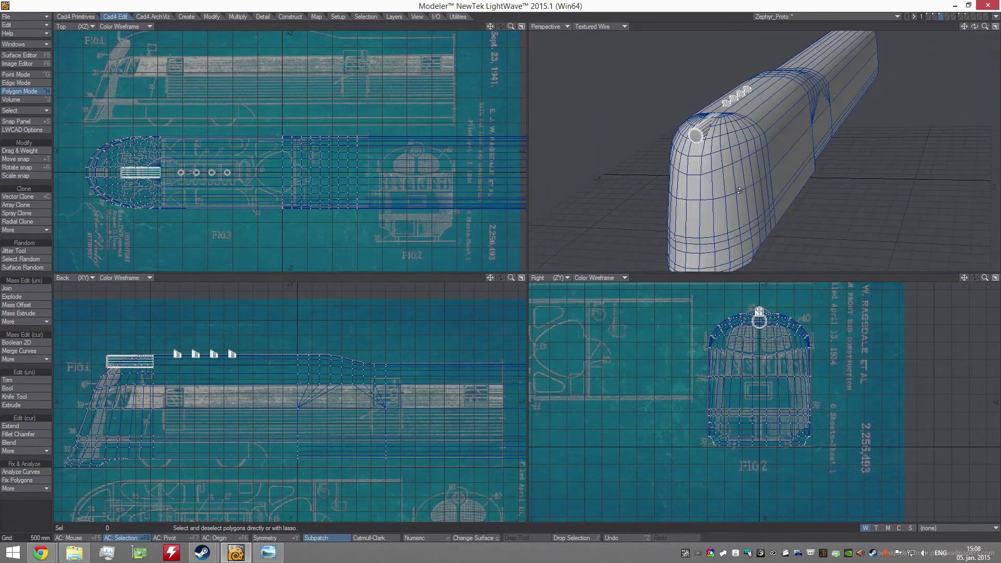
Pick out the headlight housing and the roof exhaust stacks with all their connected polygons.
scroll(696, 126, "up", 2)
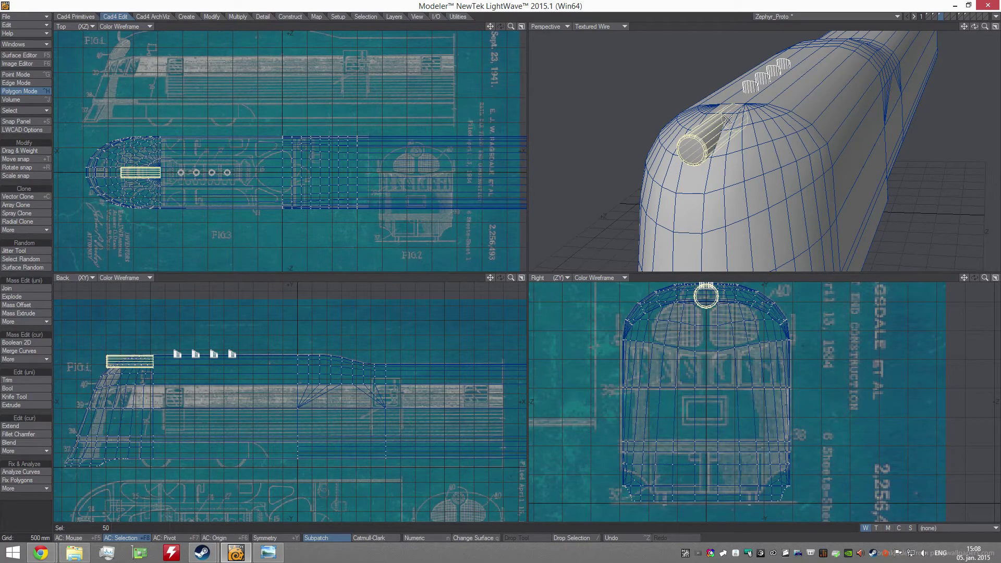
mouse_move(770, 75)
left_mouse_down()
mouse_move(790, 59)
mouse_move(841, 198)
left_mouse_up()
left_click(798, 62)
key("]")
Switch to Windows Photo Viewer and examine the headlight and roof stacks enlarged in the reference drawing side2.jpg.
left_click(269, 553)
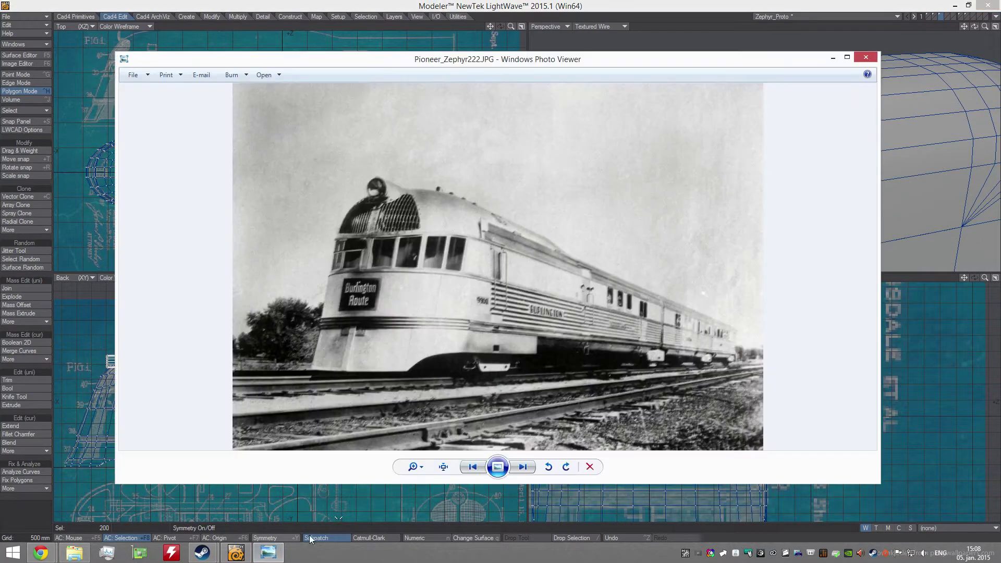
key("Right")
scroll(494, 230, "up", 4)
left_click_drag(393, 157, 487, 154)
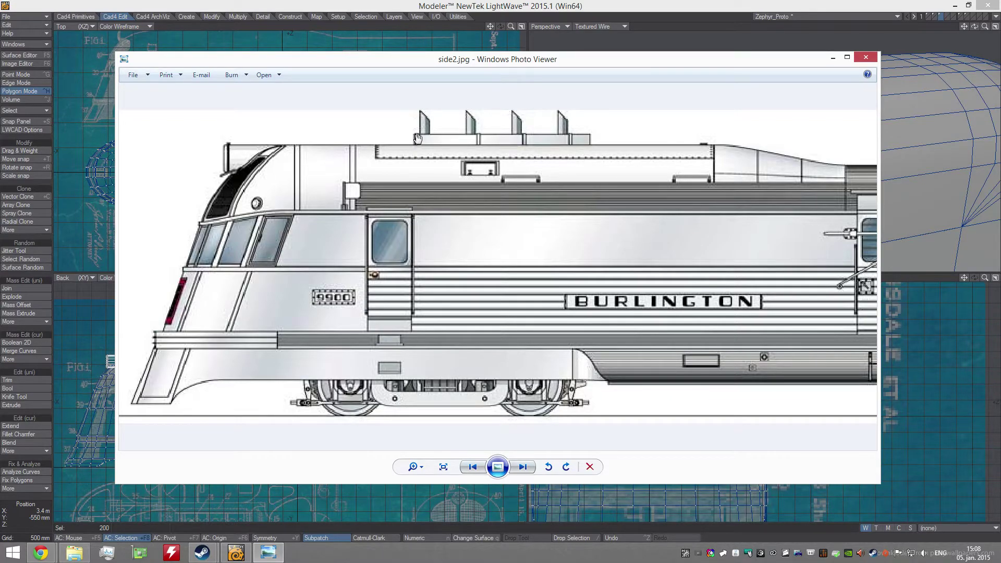
scroll(430, 143, "up", 1)
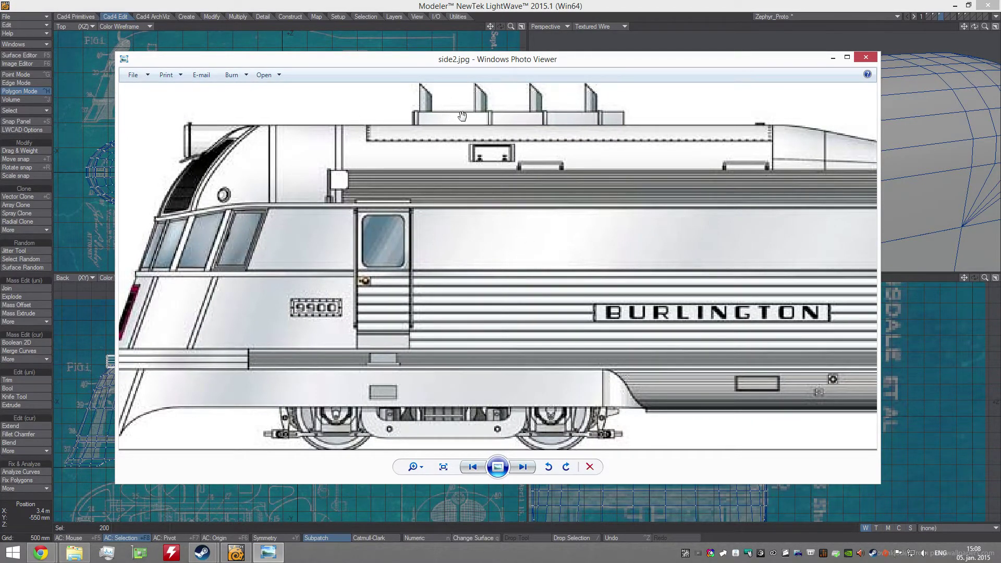
Return to LightWave Modeler, clear the selection and examine the whole locomotive body from the front side.
key("alt+Tab")
key("/")
scroll(756, 120, "down", 5)
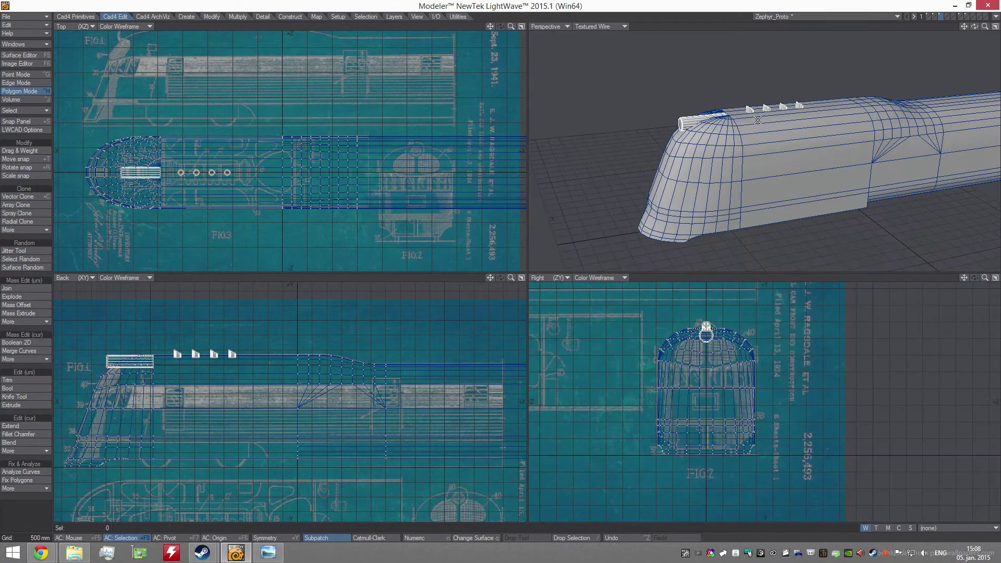
left_click_drag(782, 126, 857, 186, "alt")
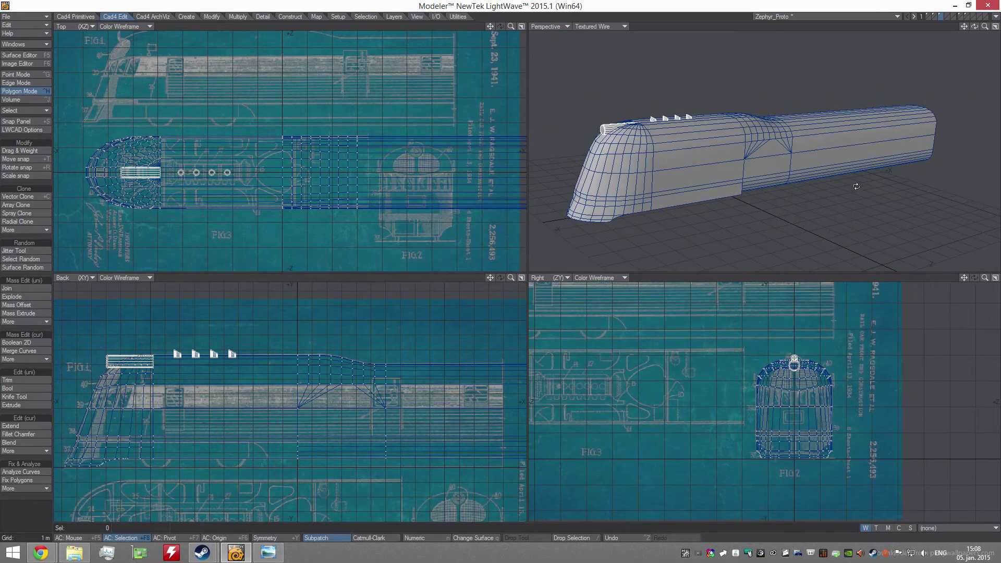
left_click_drag(803, 168, 781, 148, "alt")
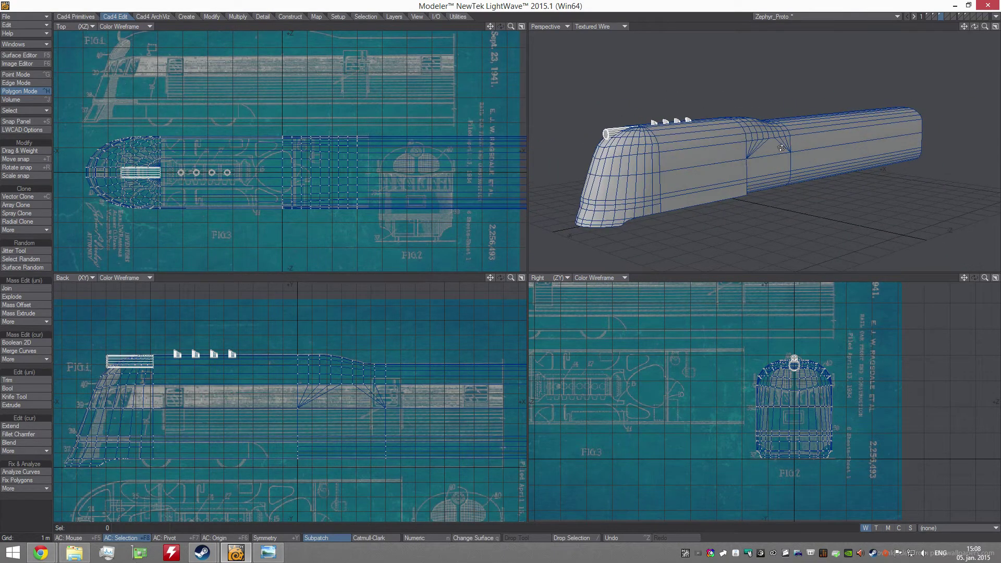
scroll(693, 194, "up", 2)
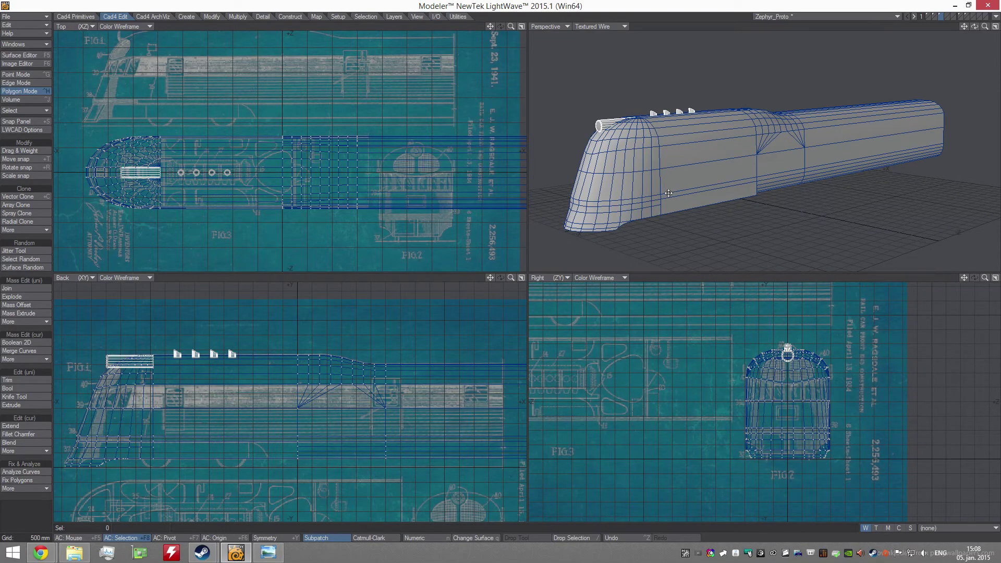